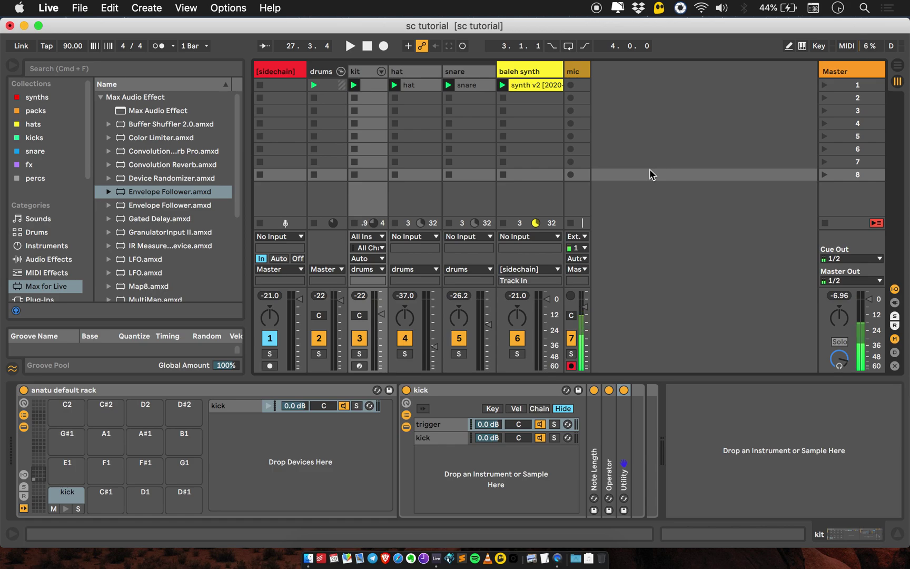
- Open the kit track's drum rack and audition the kick pad twice
click(463, 197)
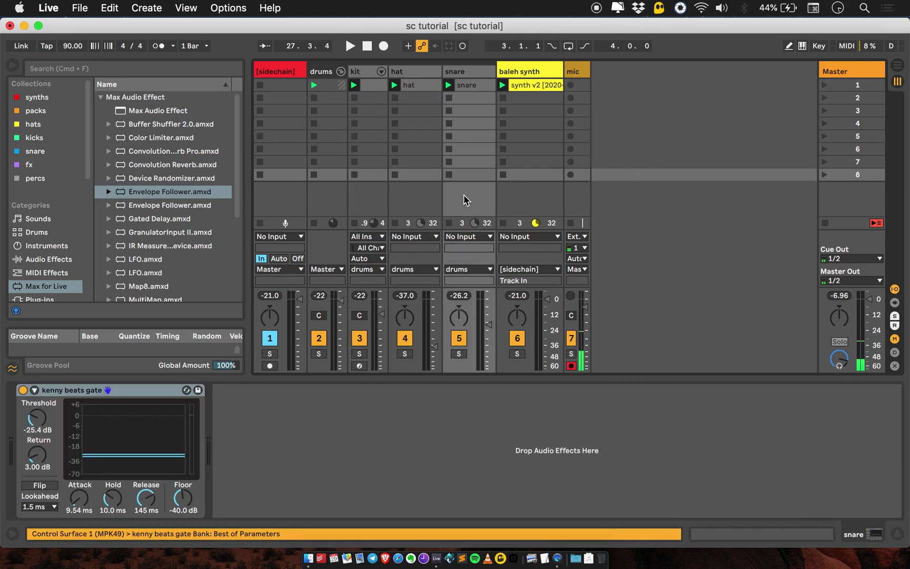
click(363, 72)
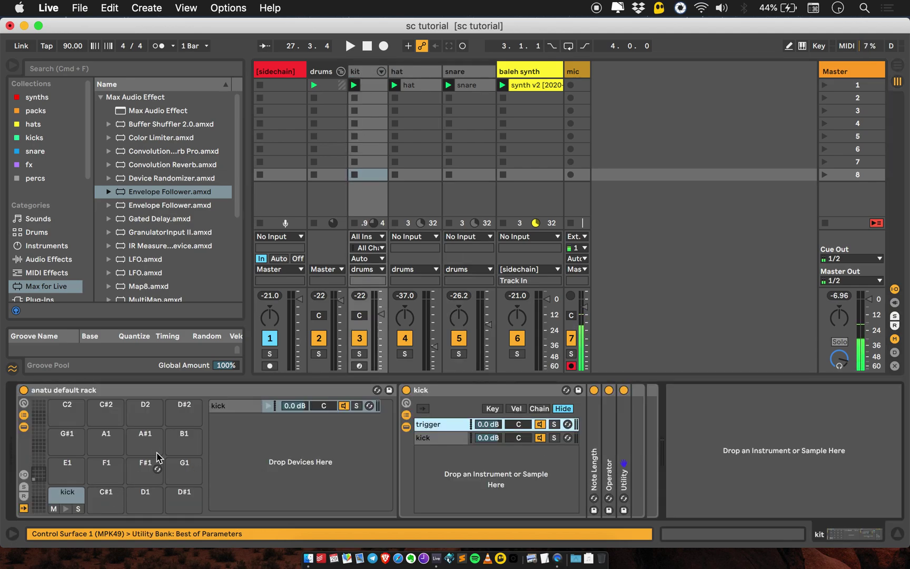
click(66, 508)
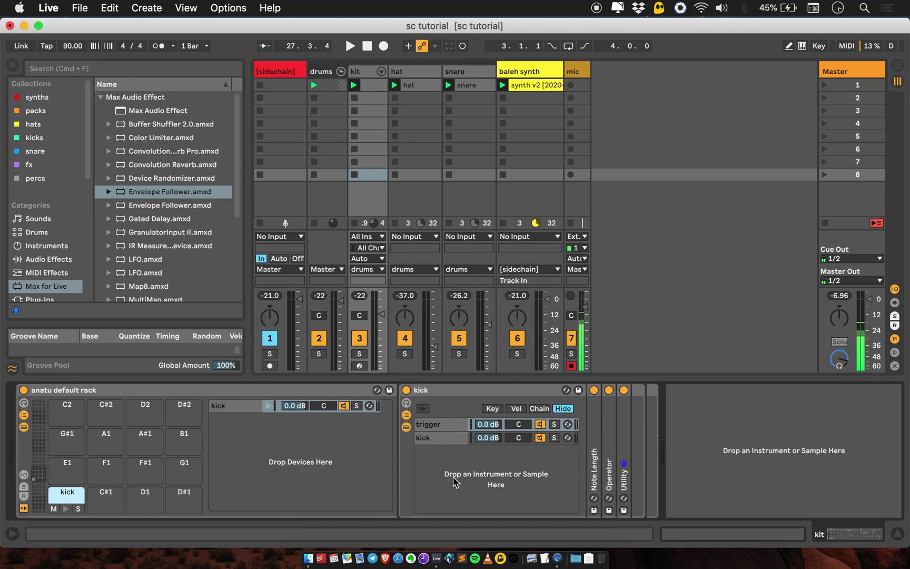
click(66, 509)
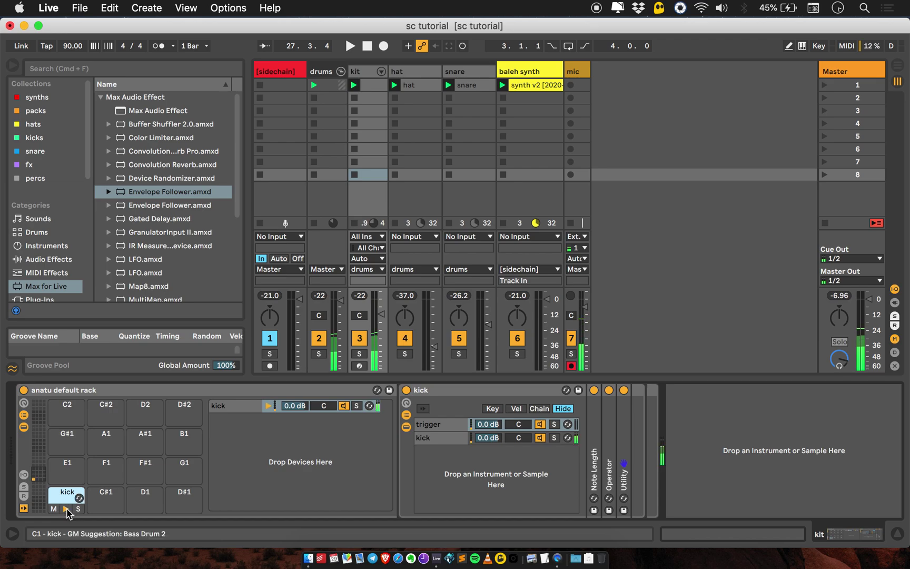
- Open the kick chain's Simpler, then its trigger chain with Note Length, Operator and Utility
right_click(249, 405)
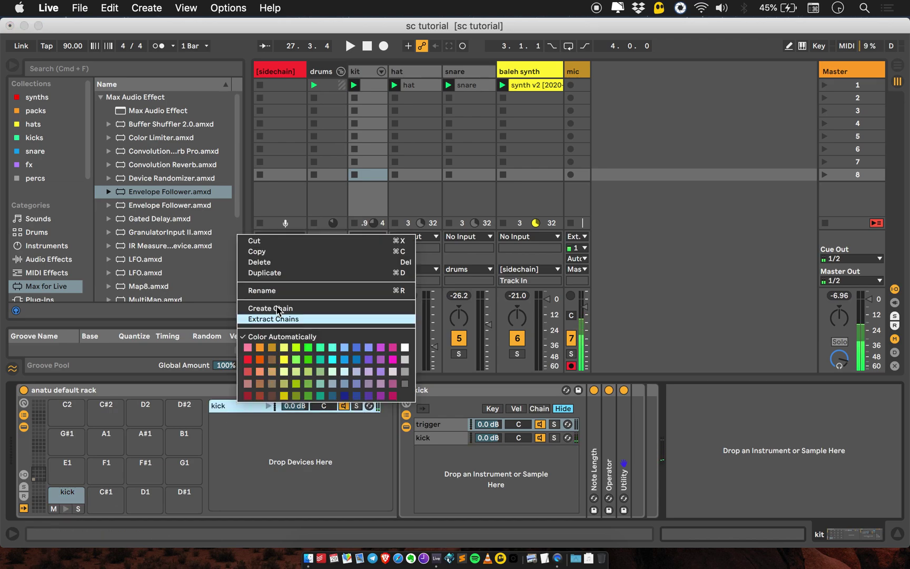
click(288, 432)
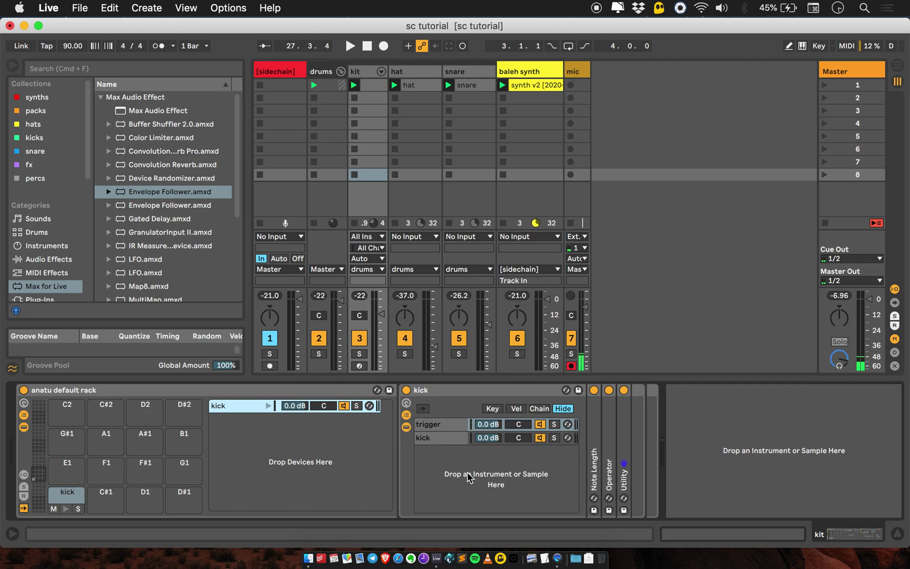
click(436, 437)
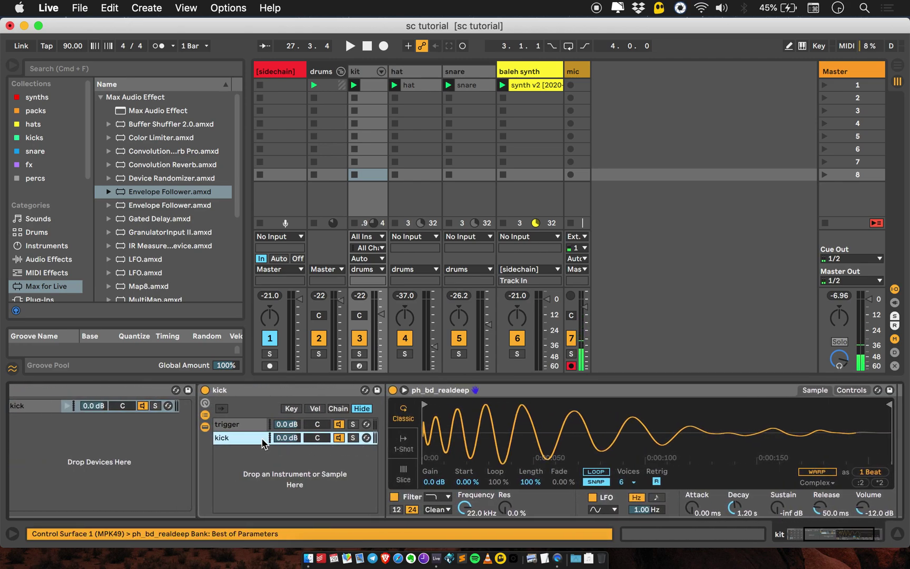
click(231, 427)
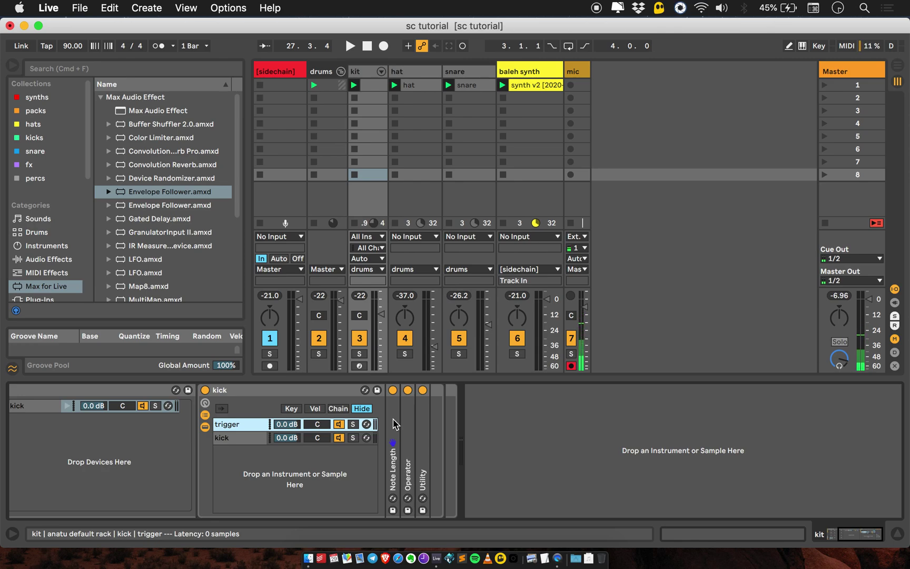
- Unfold the Note Length device in the trigger chain
double_click(395, 424)
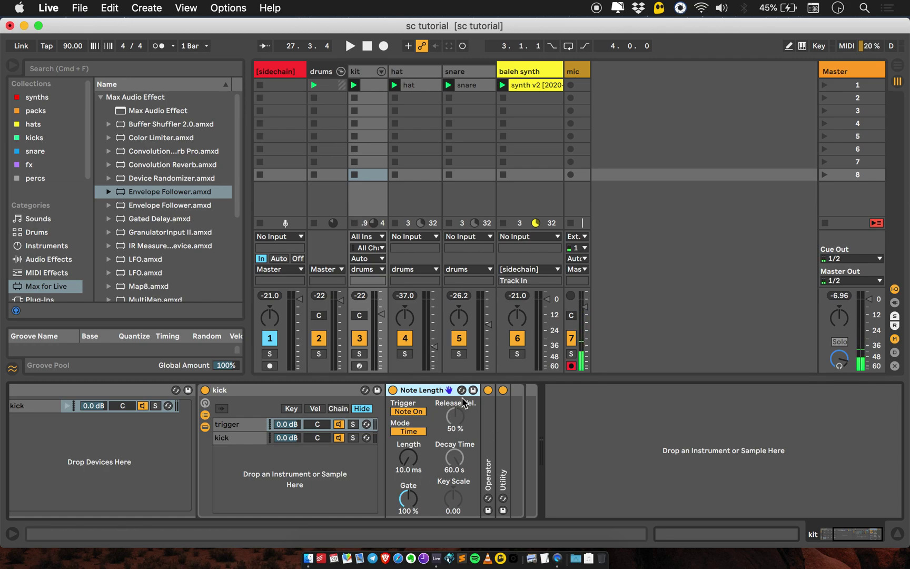
double_click(425, 399)
double_click(394, 417)
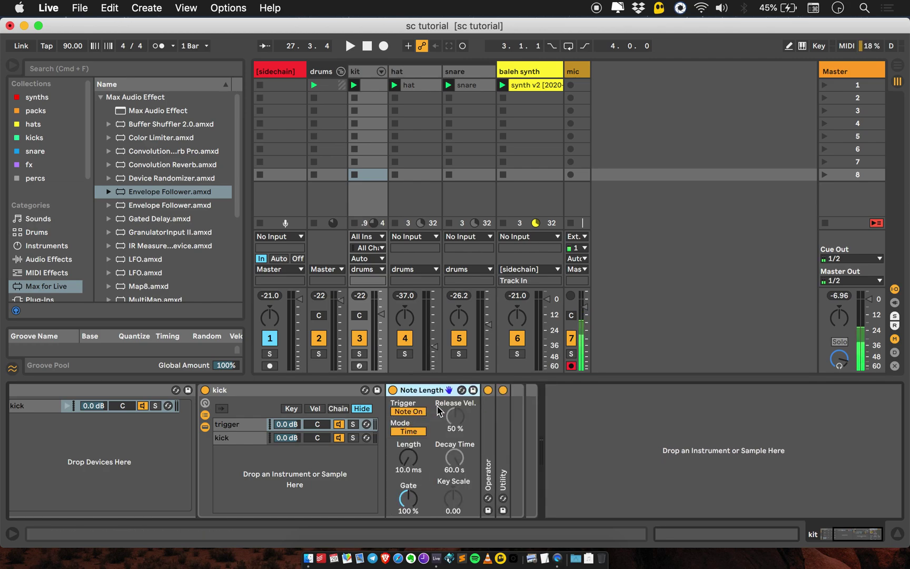
- Unfold Operator, keeping its waveform on Noise Looped, and unfold the Utility device
double_click(486, 417)
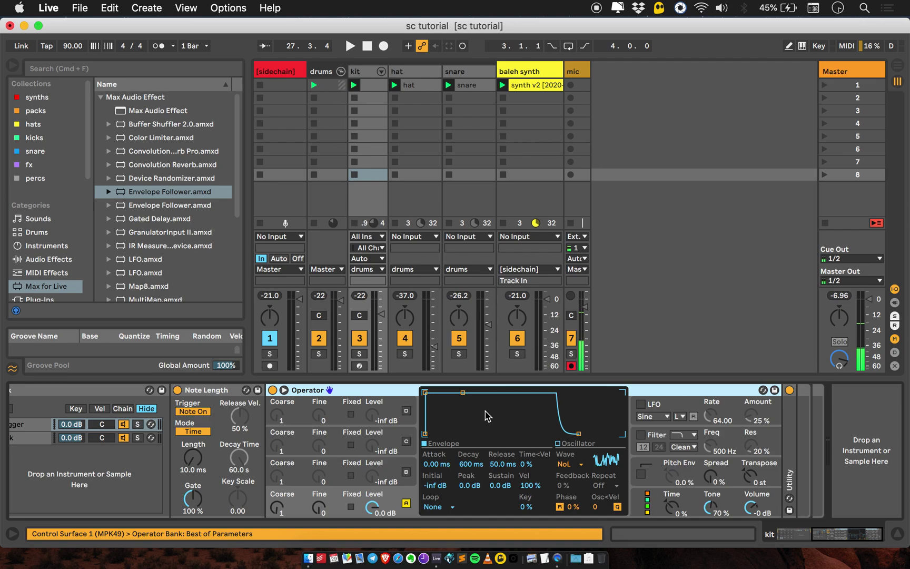
click(566, 464)
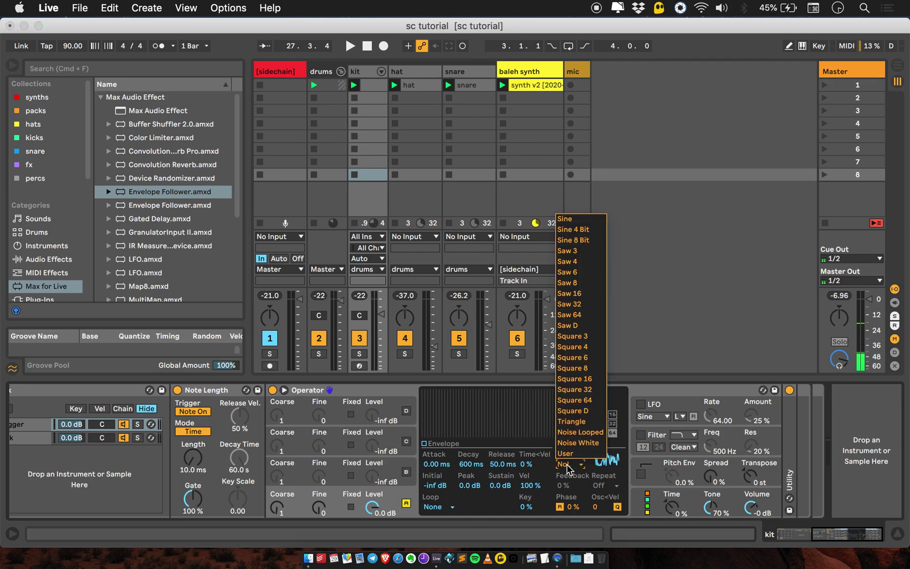
click(572, 470)
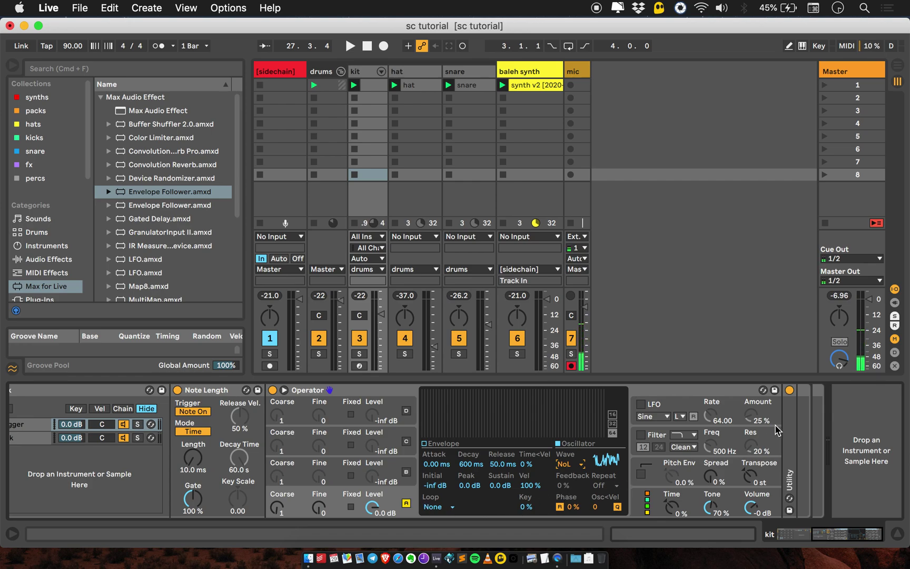
key(super+v)
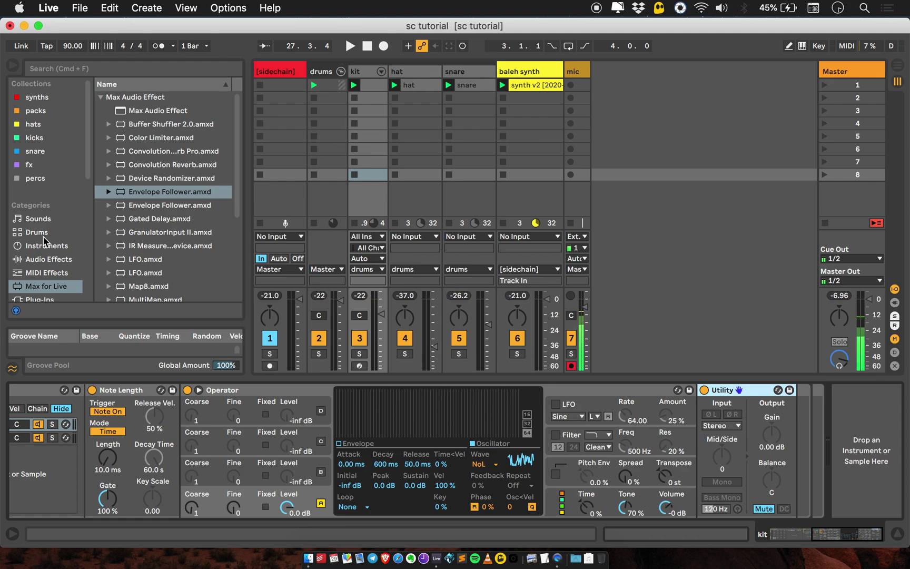
- Add Envelope Follower.amxd between Operator and Utility in the kick trigger chain
drag(167, 192, 712, 456)
scroll(712, 455, right, 3)
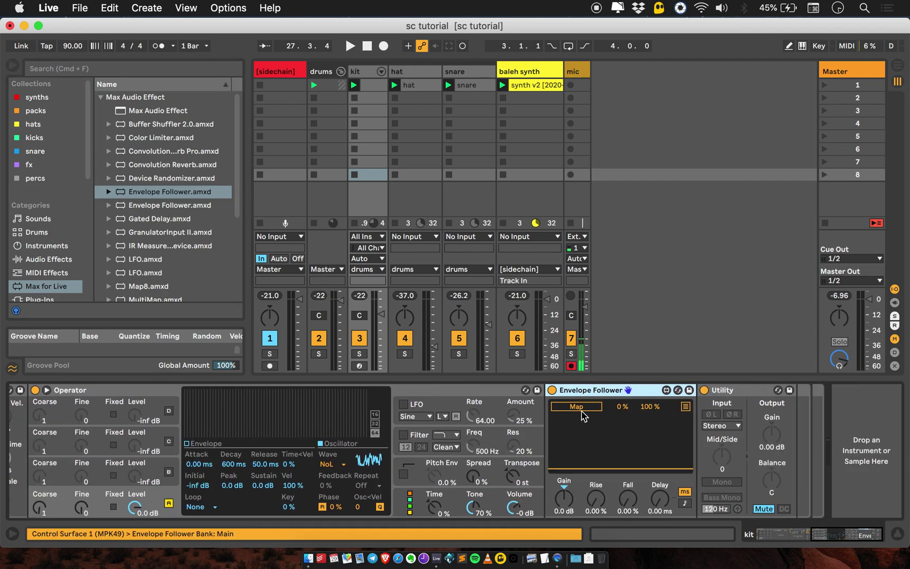
click(284, 65)
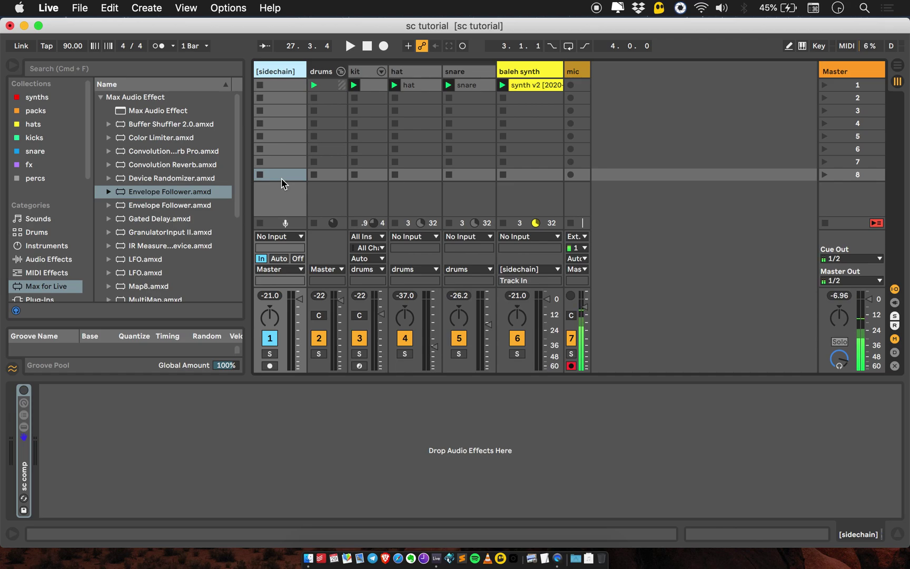
- Route baleh synth's Audio To to [sidechain] and view its empty sc comp rack
click(525, 73)
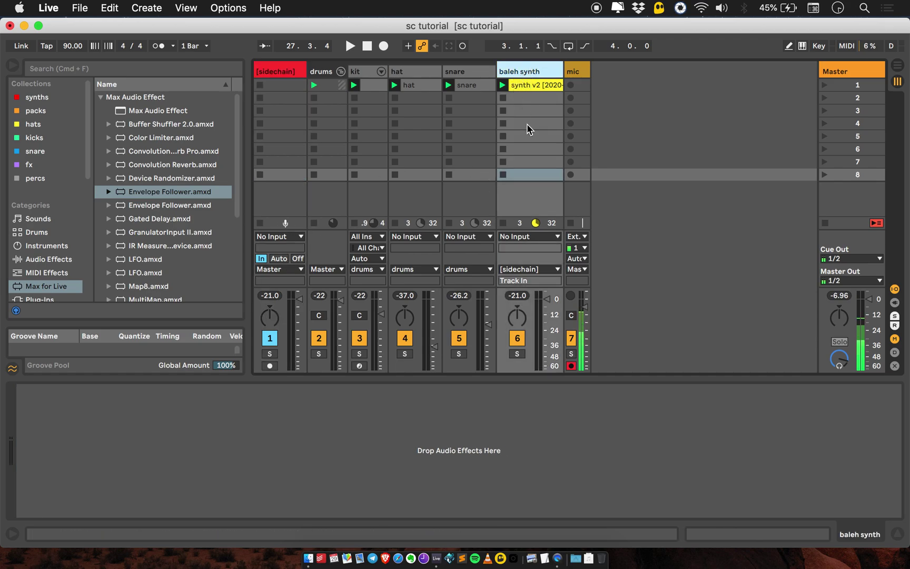
click(523, 269)
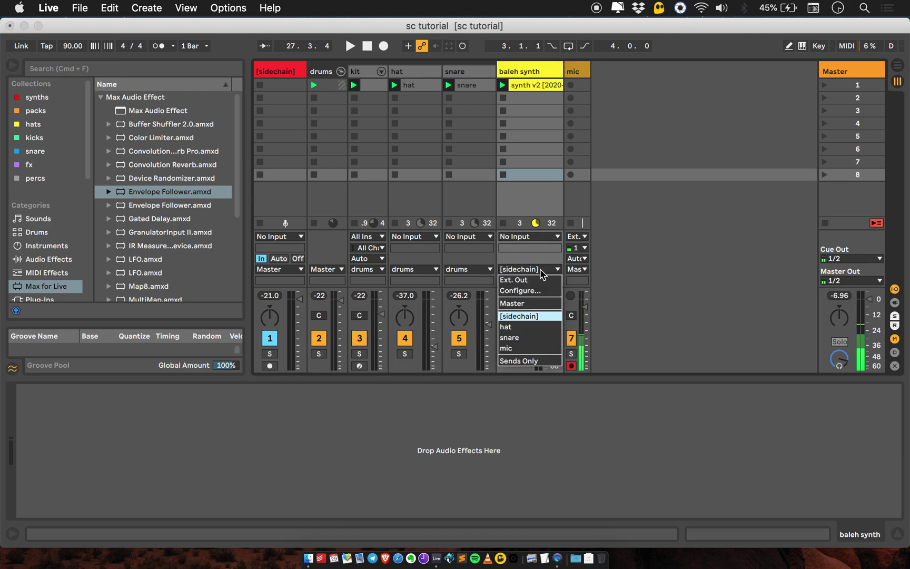
click(527, 315)
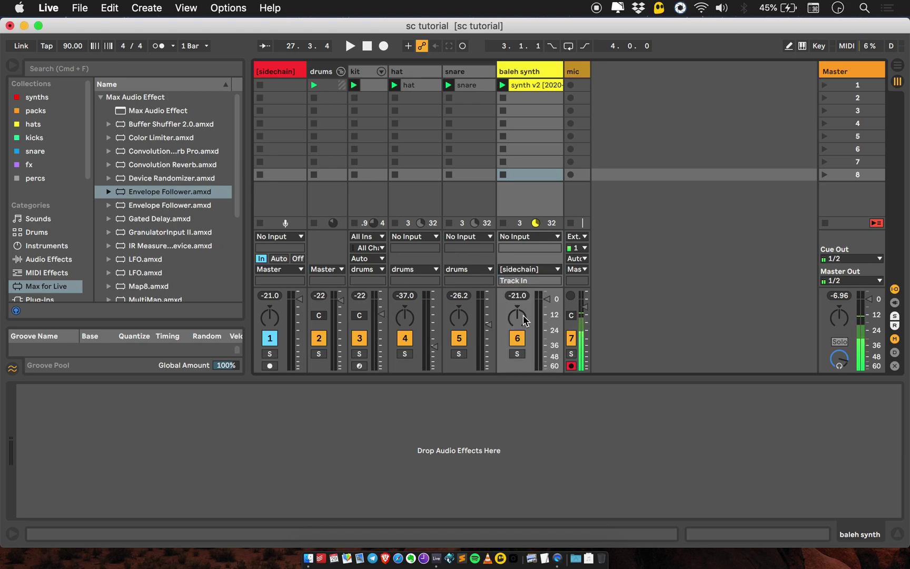
click(288, 71)
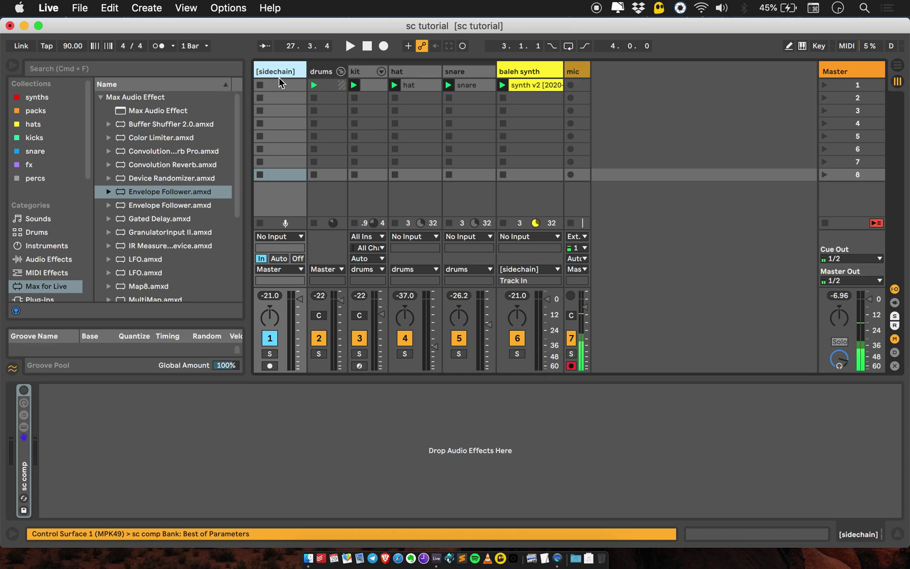
- Load a Utility from Audio Effects into the [sidechain] track's sc comp rack
click(279, 79)
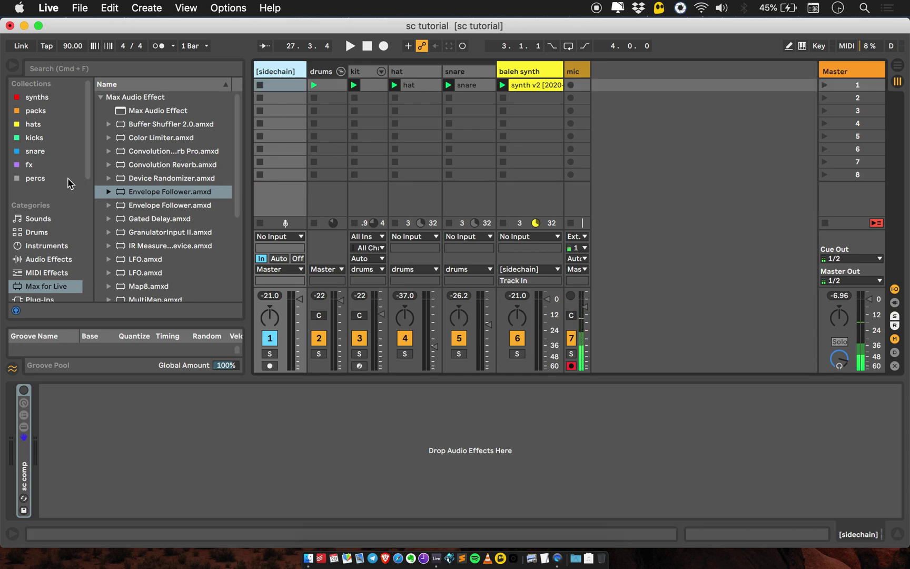
click(54, 260)
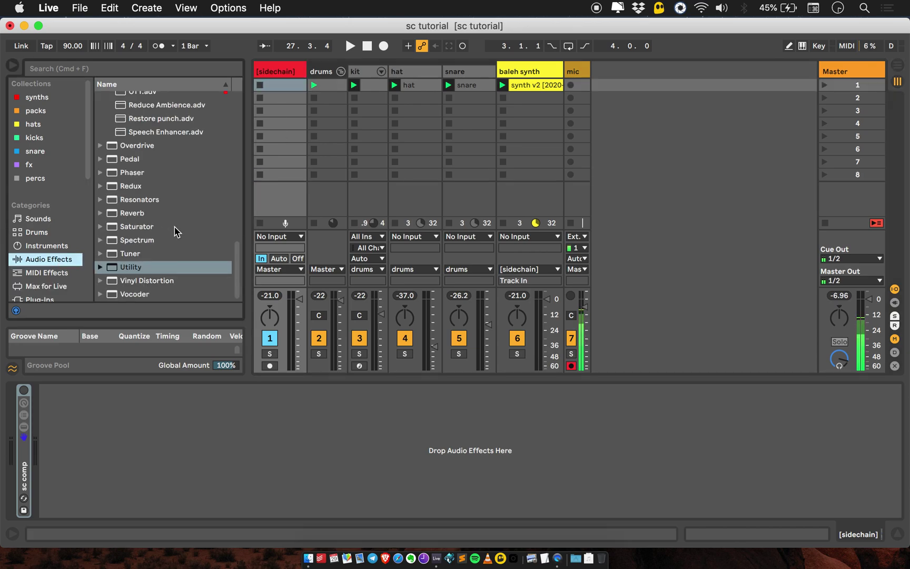
double_click(132, 268)
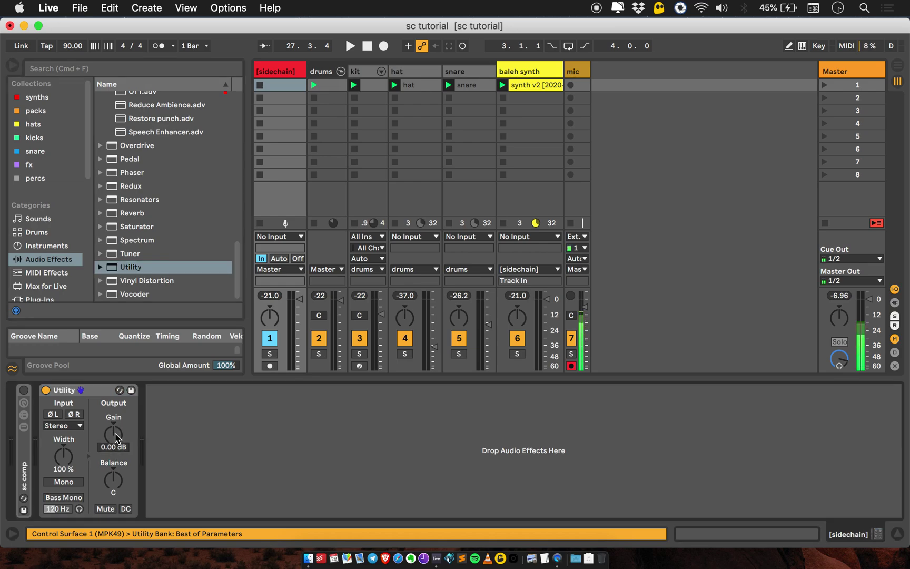
click(148, 436)
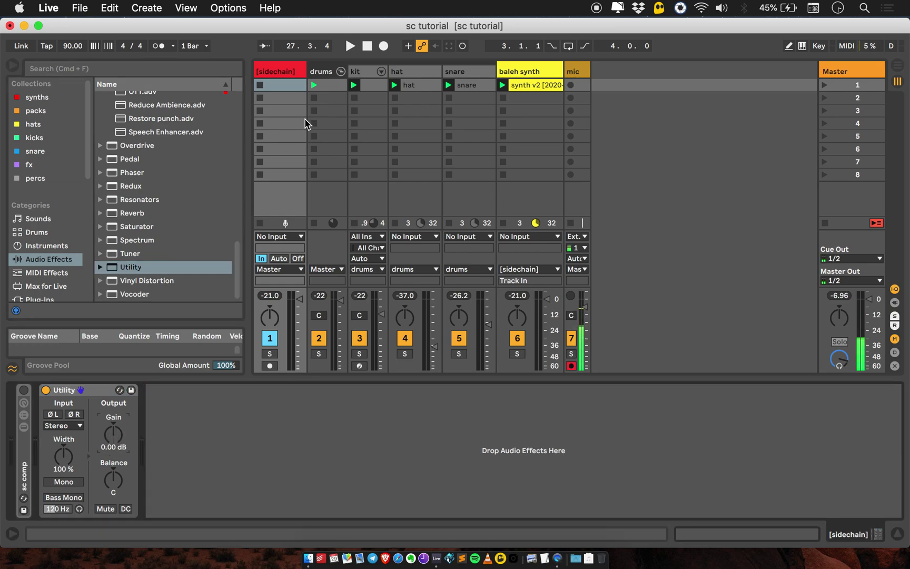
- Check the kit track's Envelope Follower, then return to the [sidechain] track
click(361, 72)
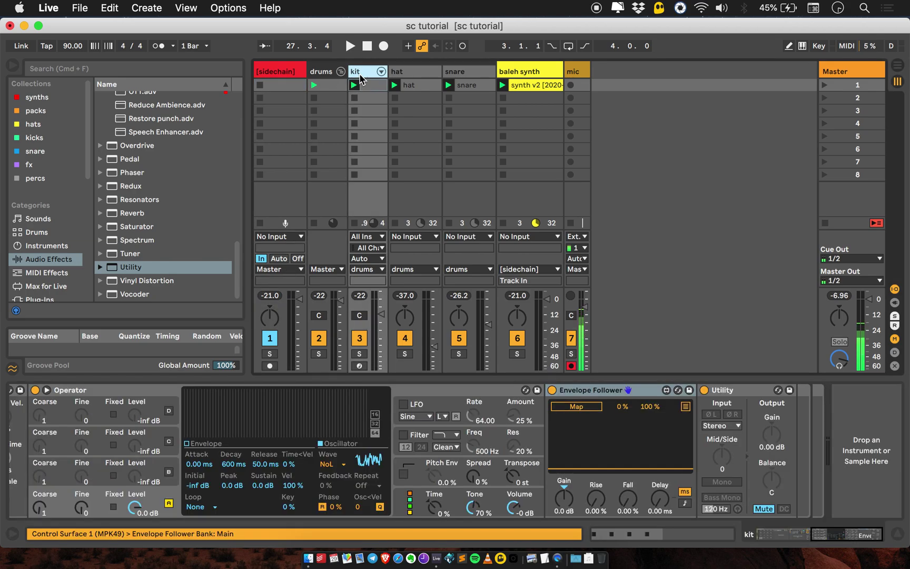
click(579, 402)
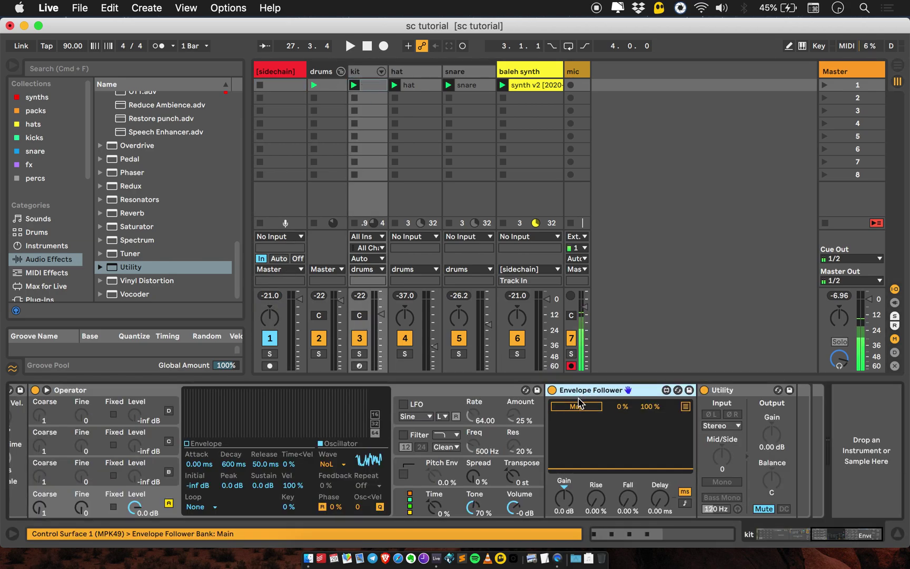
click(297, 69)
- Turn the sidechain Utility gain to -inf dB and map the Envelope Follower with range 50 % to 0 %
drag(121, 435, 120, 448)
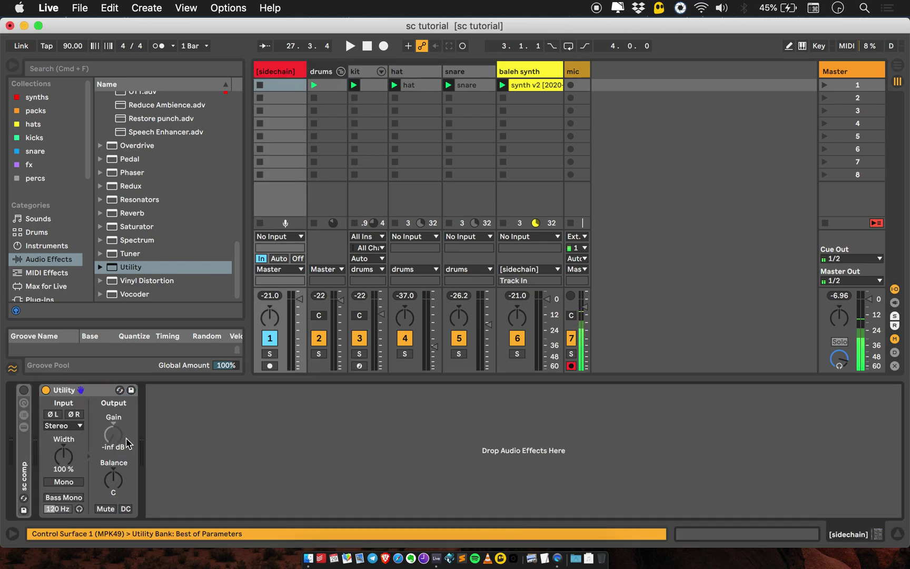
click(361, 82)
click(628, 409)
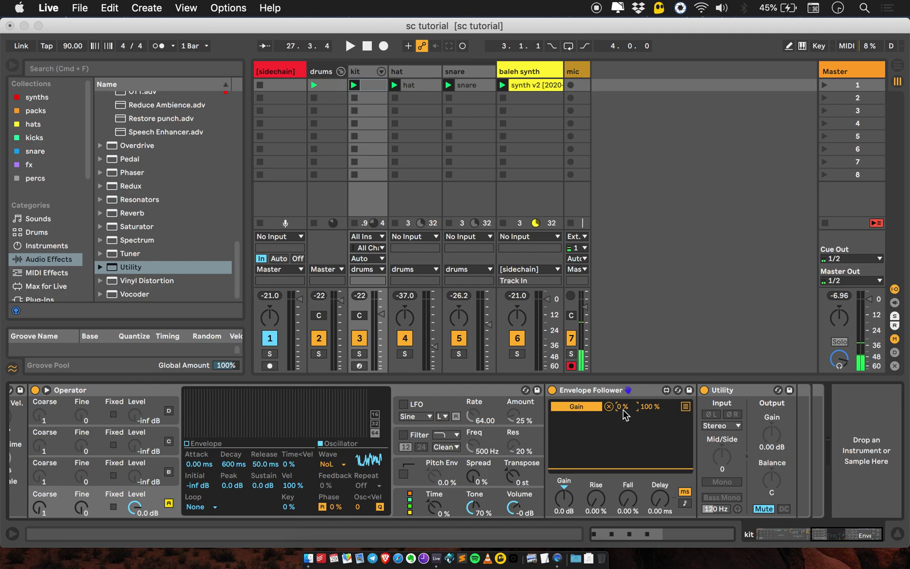
text(50)
text(0)
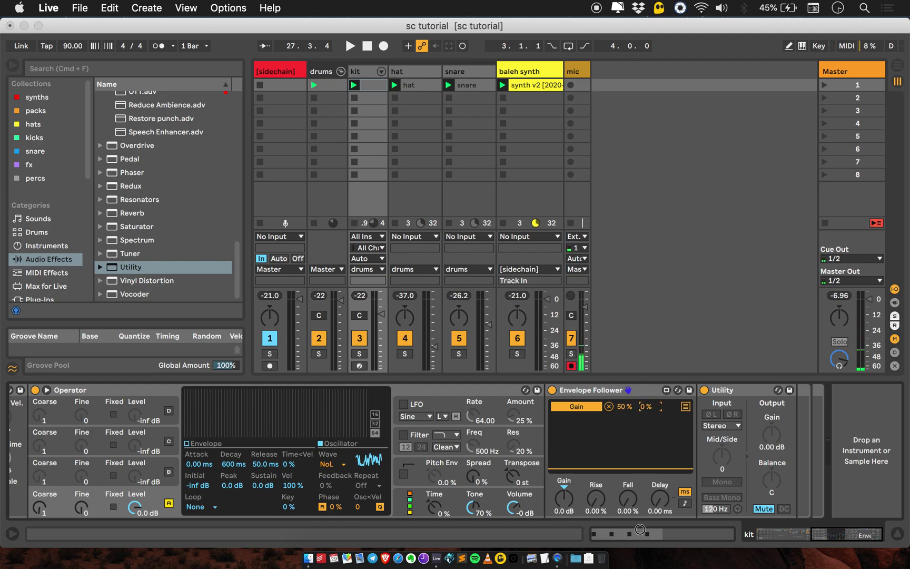
key(Return)
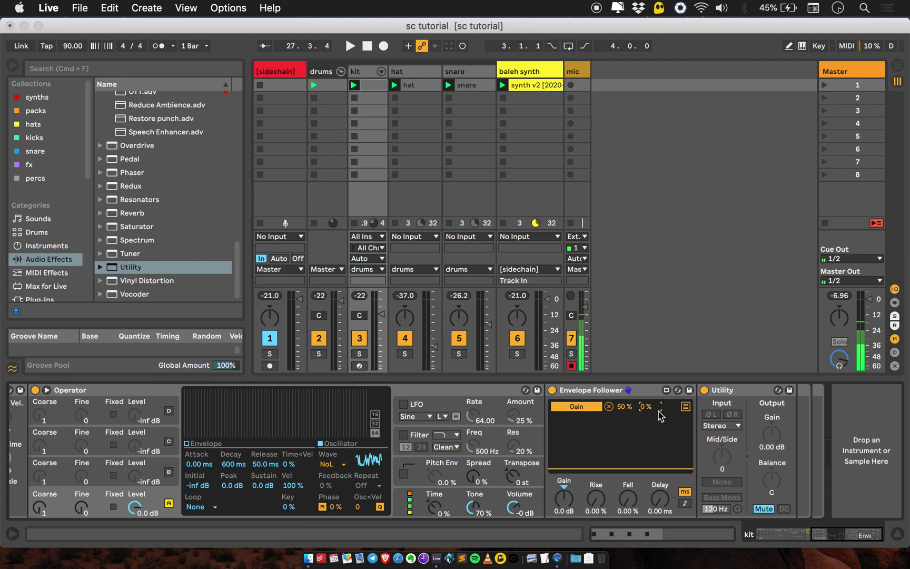
- Give the kit's Envelope Follower a 20 dB gain, 20 % fall and 20 % maximum
click(279, 87)
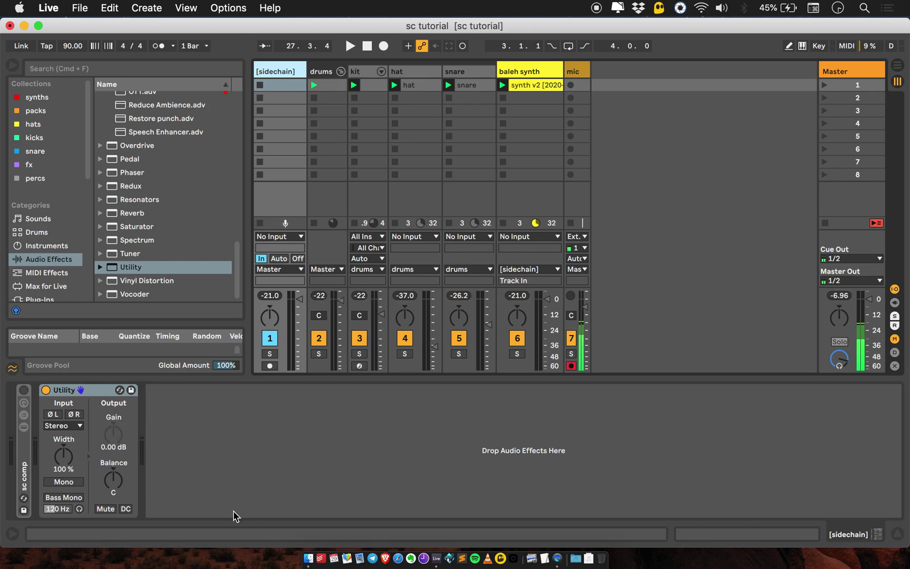
click(358, 72)
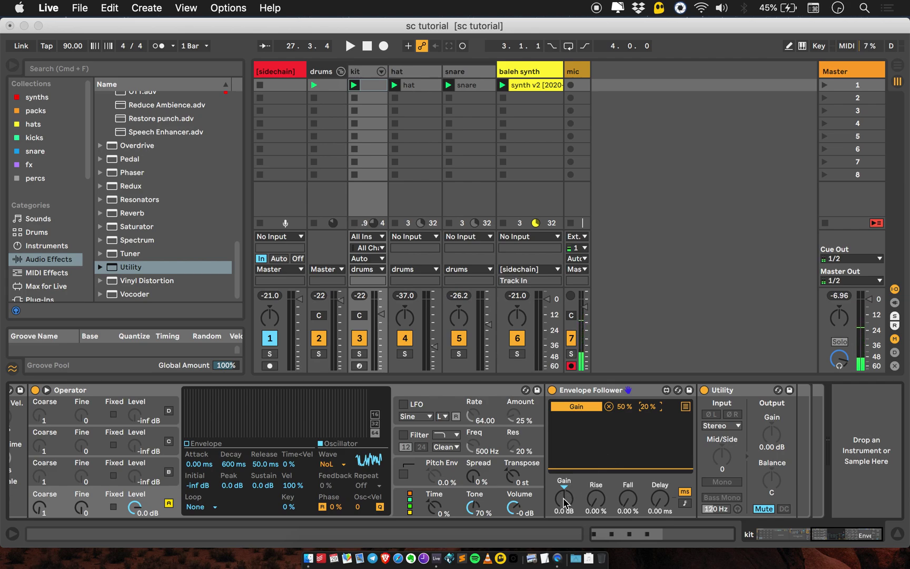
text(20)
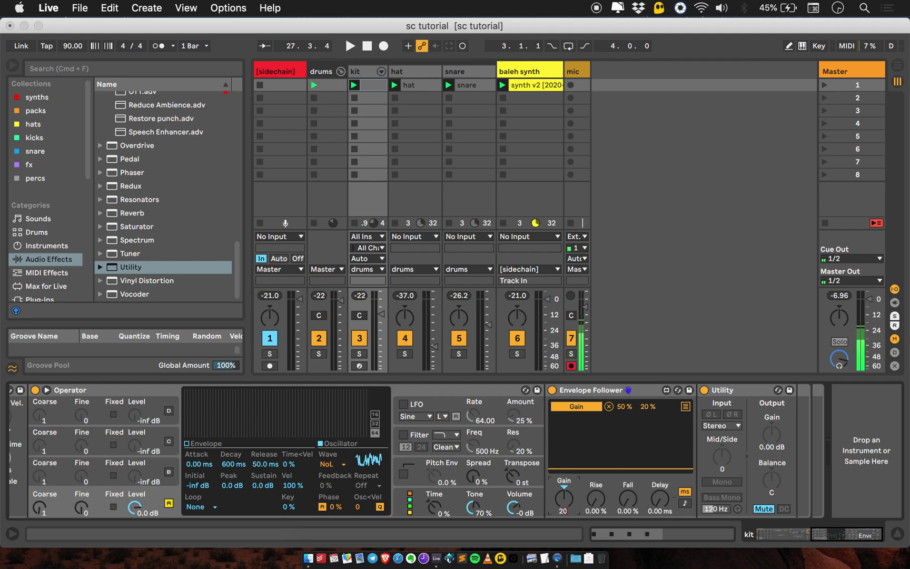
key(Return)
drag(635, 501, 635, 487)
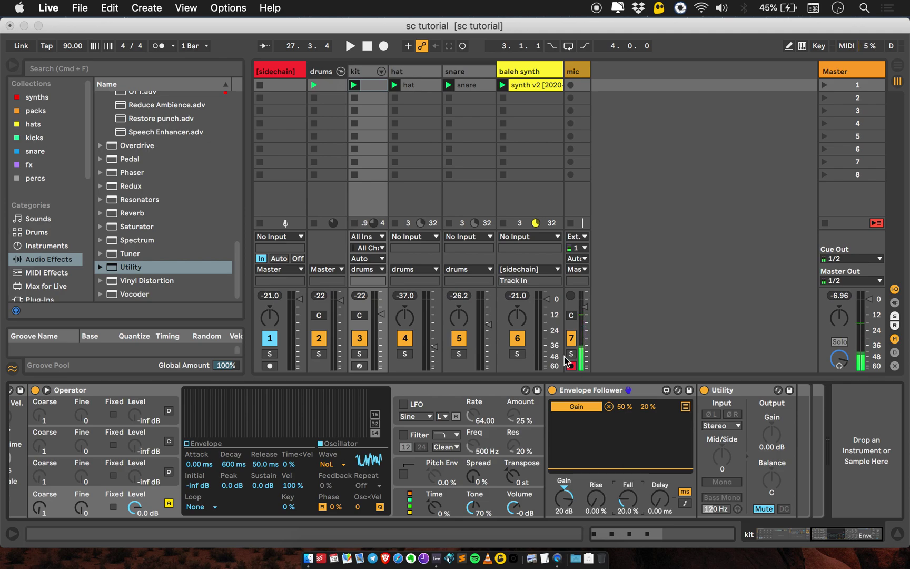
- Hide the browser and play the set, watching the sidechain Utility gain being modulated
click(279, 74)
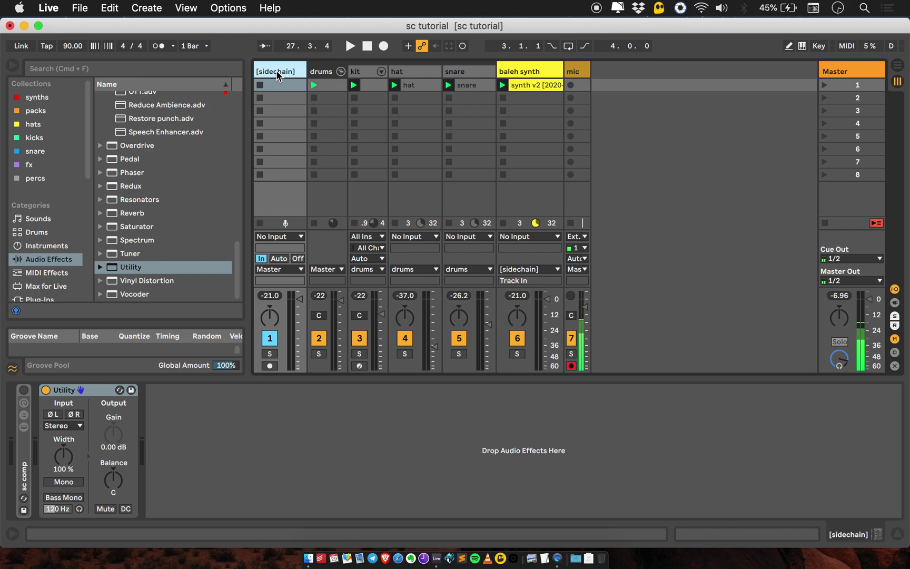
click(15, 68)
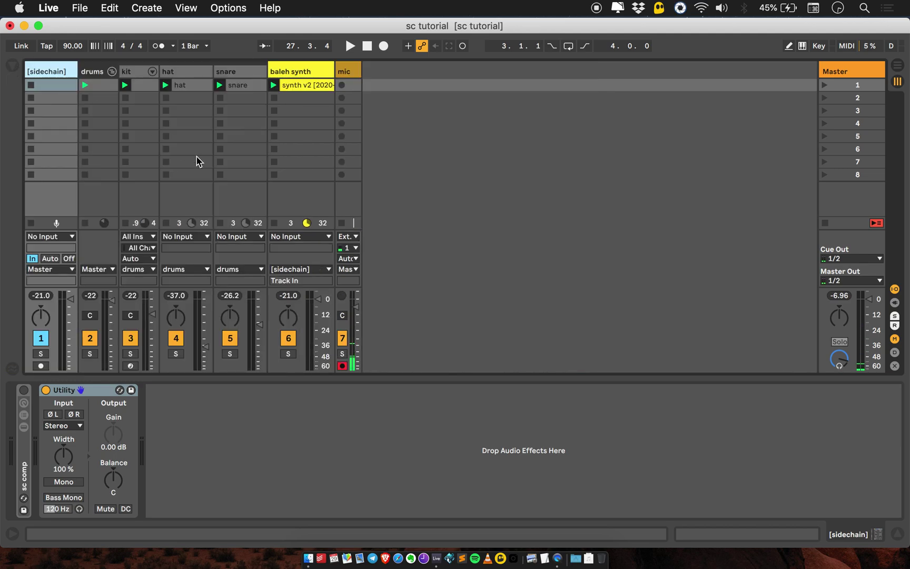
key(space)
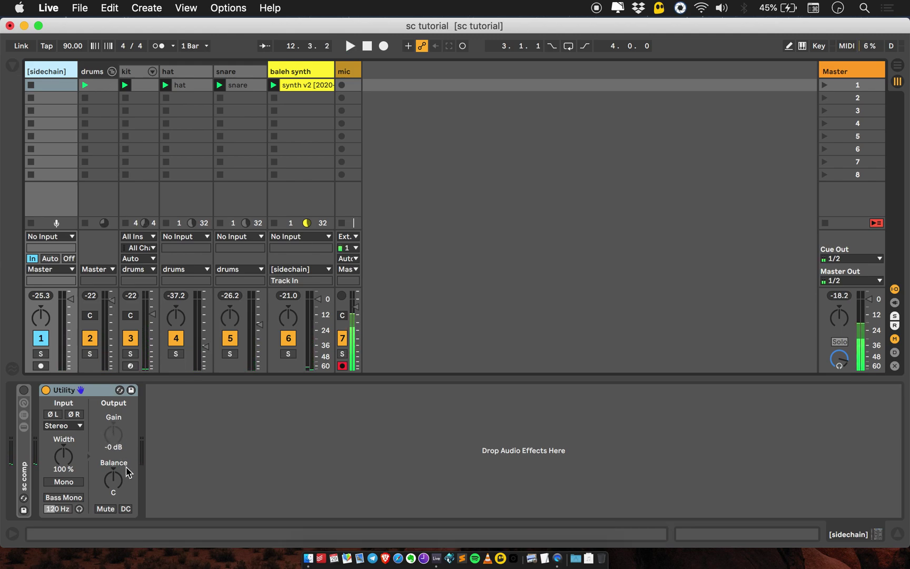
click(115, 435)
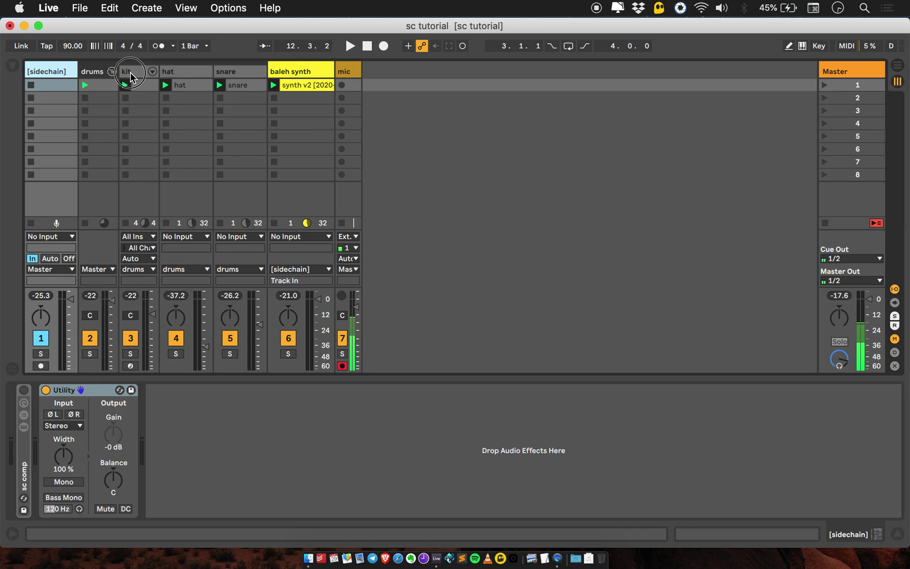
click(129, 76)
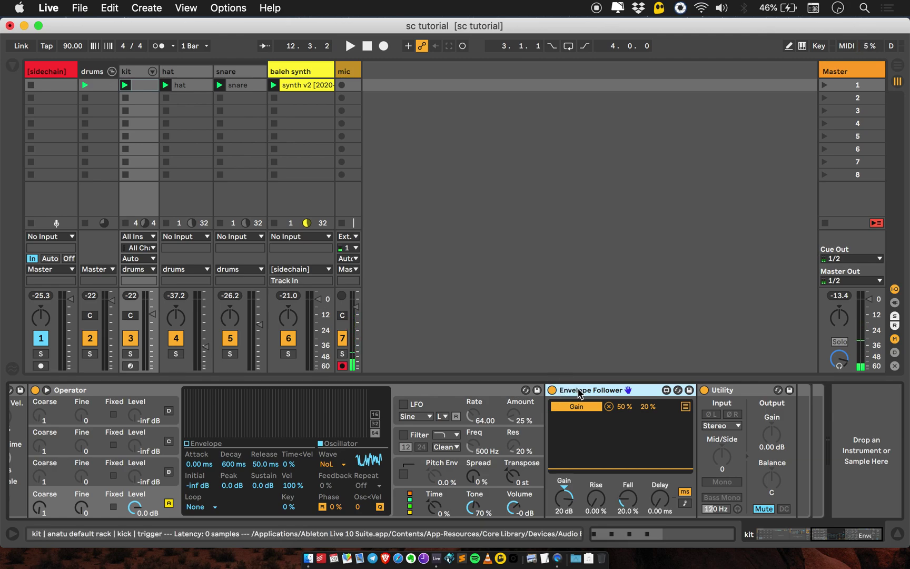
- Delete the kit's Envelope Follower and the sidechain Utility, then expand and activate sc comp
key(Delete)
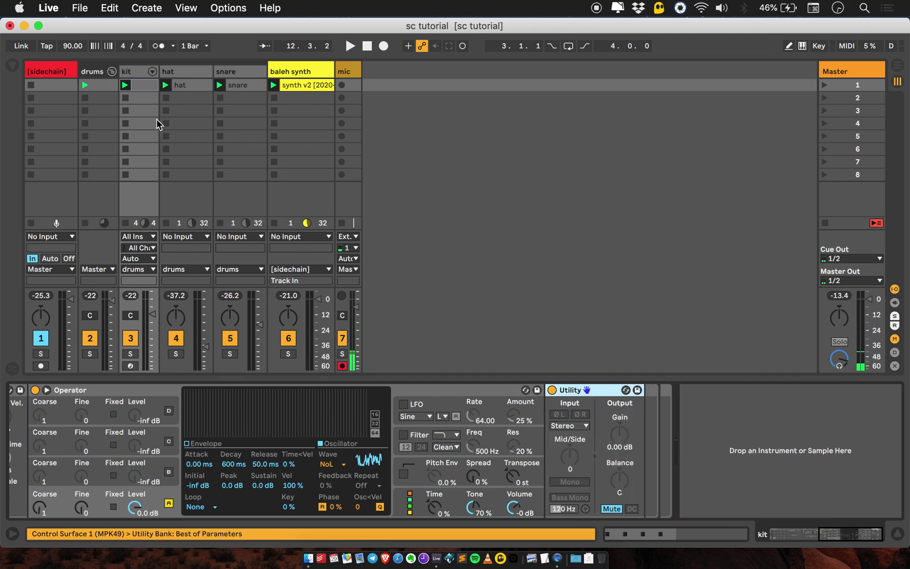
click(57, 71)
click(78, 390)
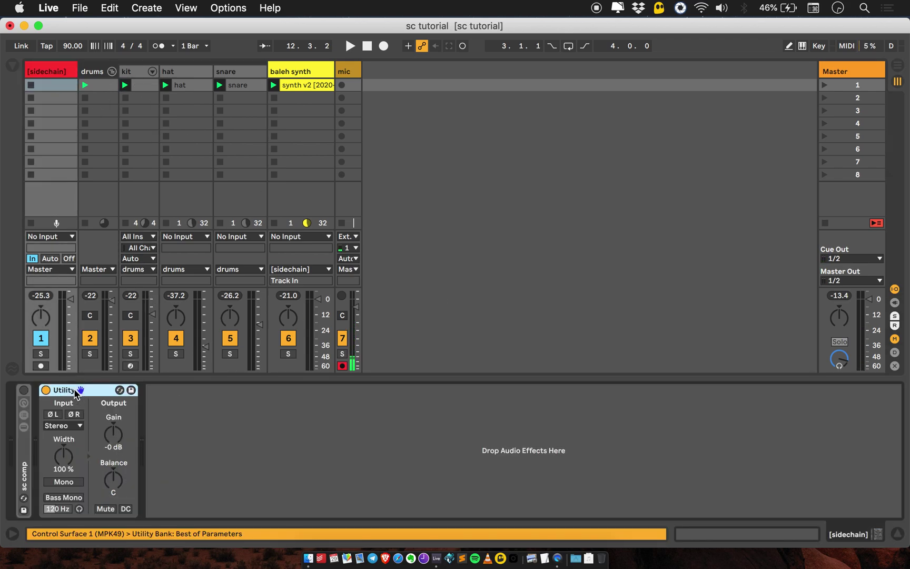
key(Delete)
double_click(25, 458)
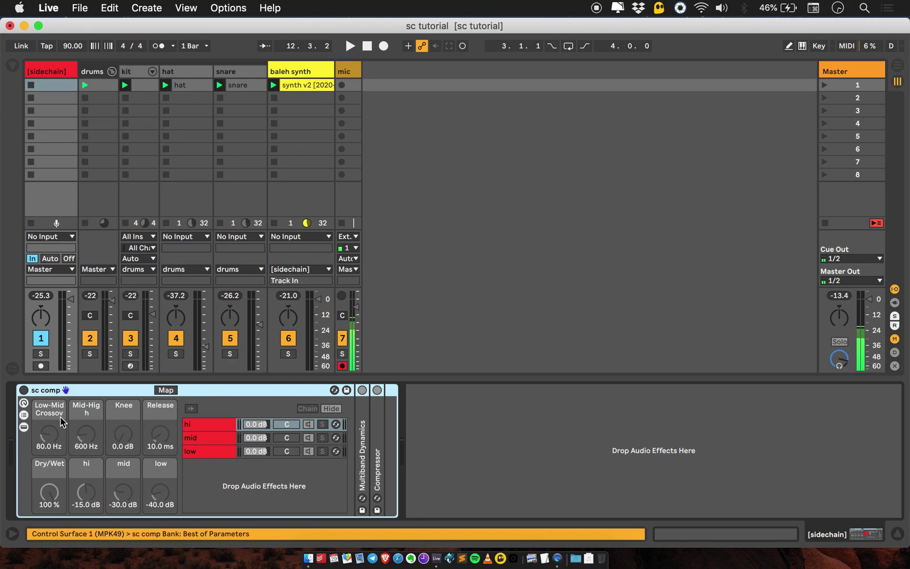
click(24, 391)
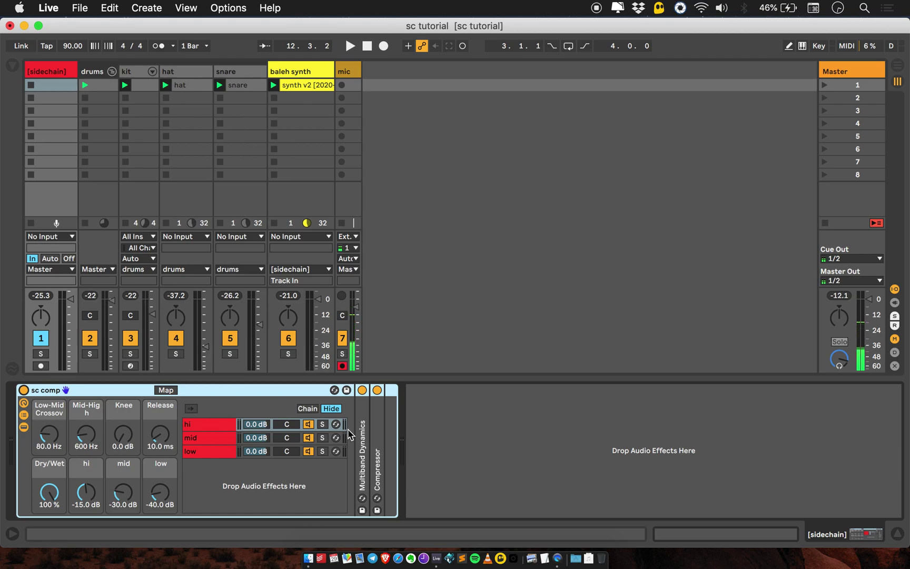
- Unfold Multiband Dynamics in the hi, mid and low chains, plus the hi chain's Compressor
double_click(363, 418)
double_click(706, 422)
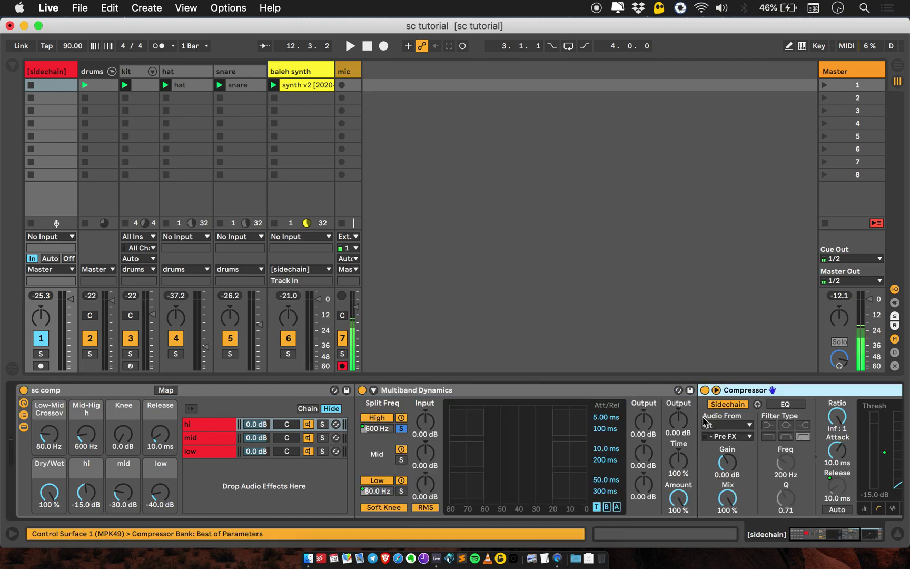
click(218, 439)
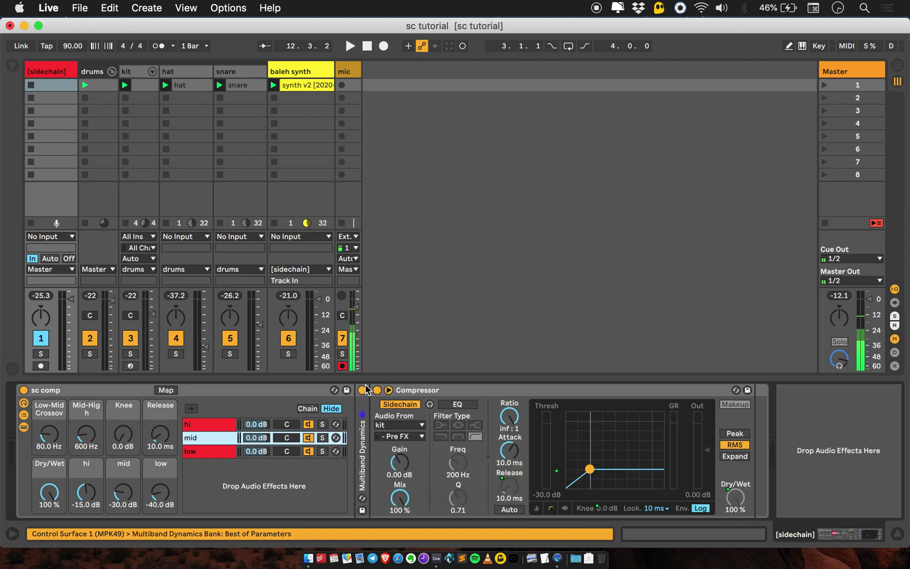
double_click(362, 405)
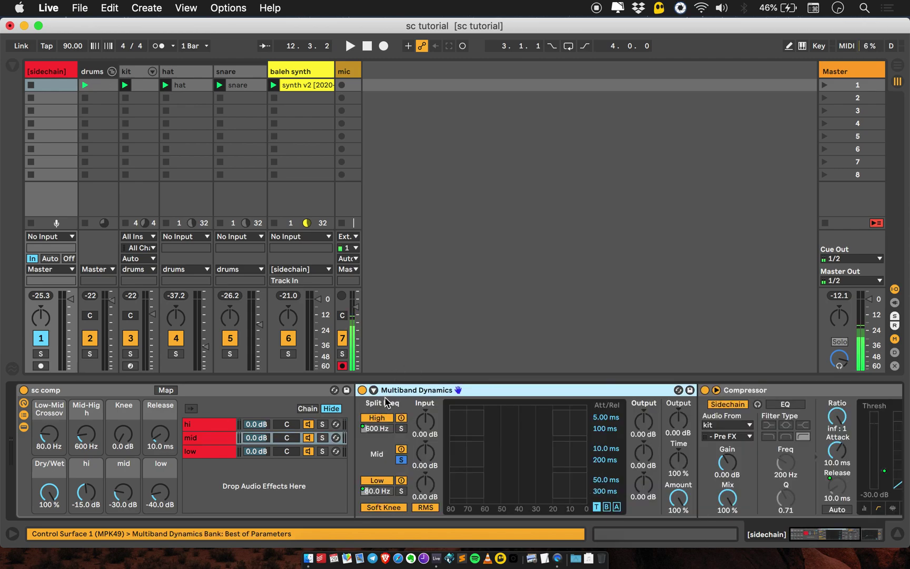
click(215, 453)
double_click(363, 405)
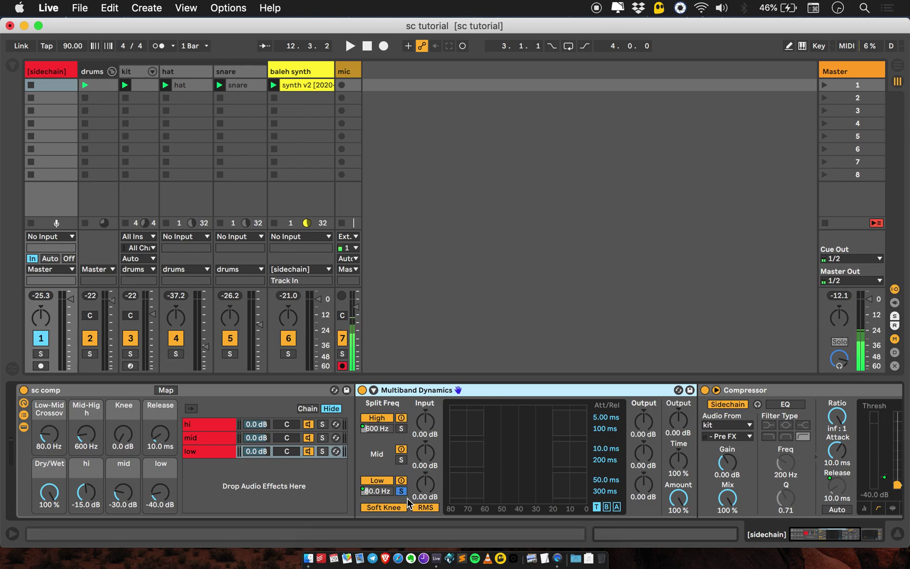
- Check the 600 Hz split frequency's macro mapping in the hi and mid chains, then fold Multiband Dynamics
click(212, 439)
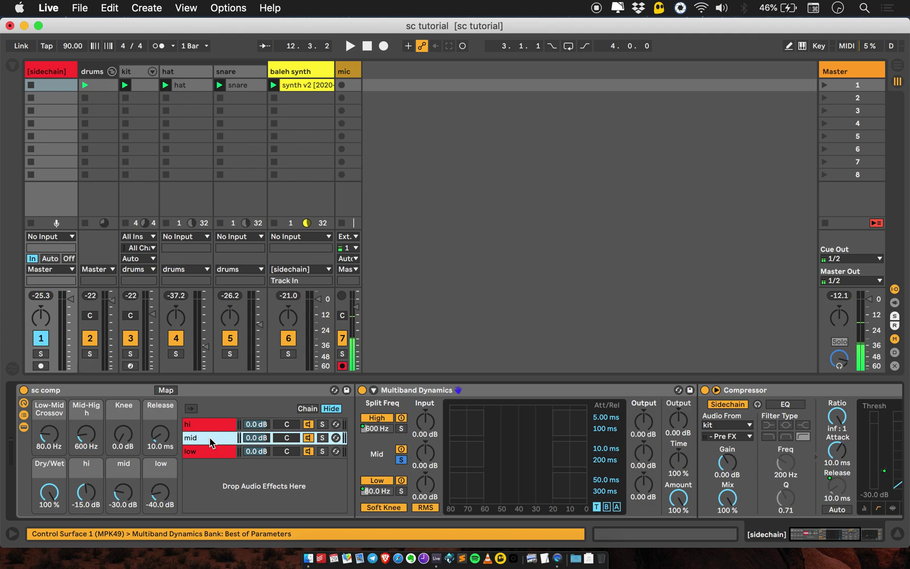
click(401, 428)
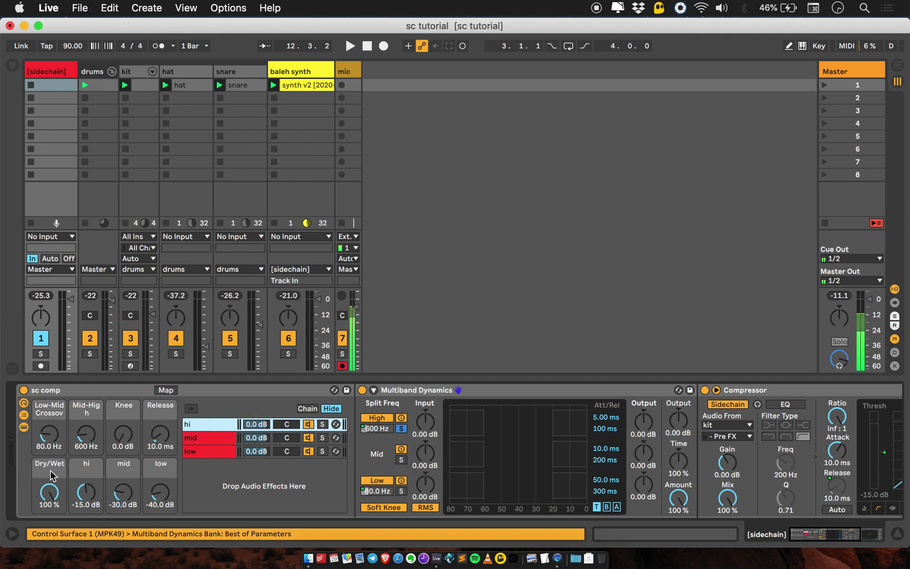
click(383, 432)
right_click(383, 432)
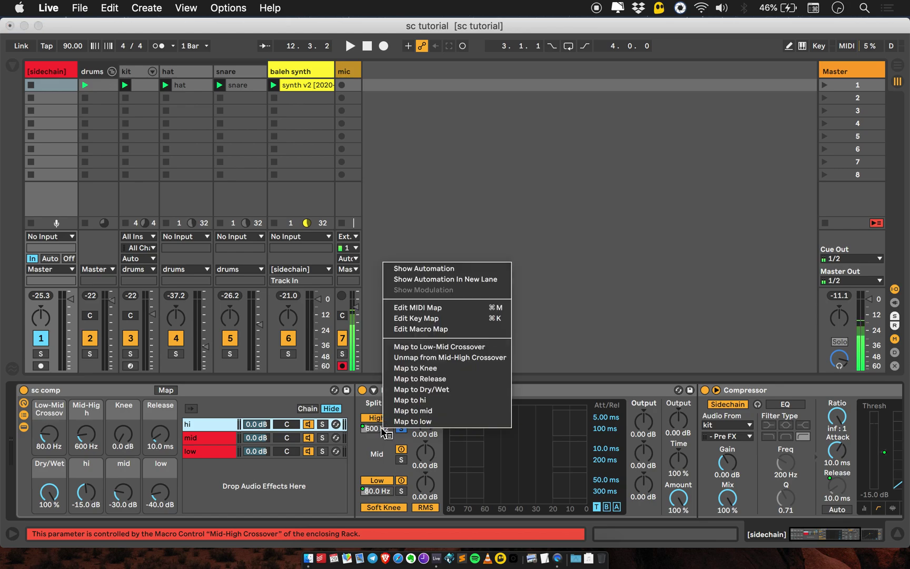
click(384, 435)
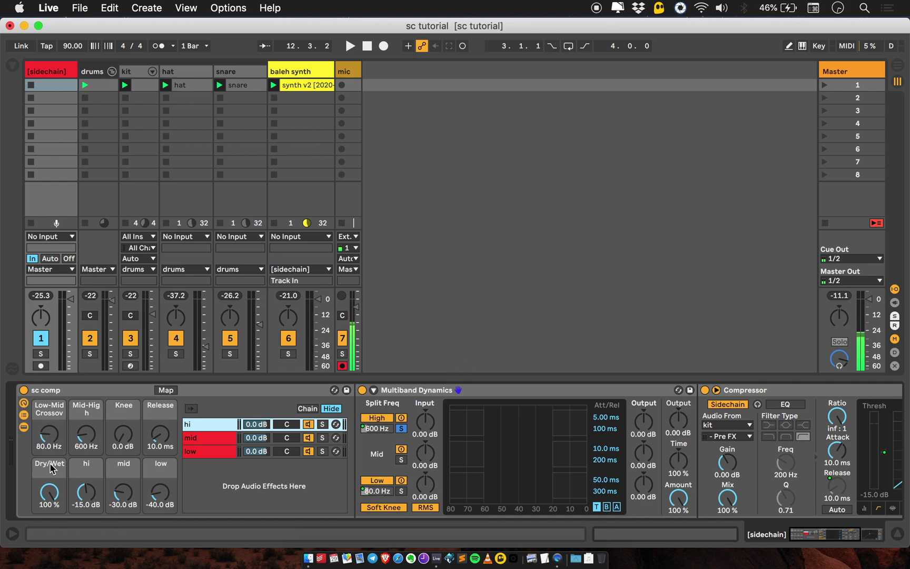
click(216, 438)
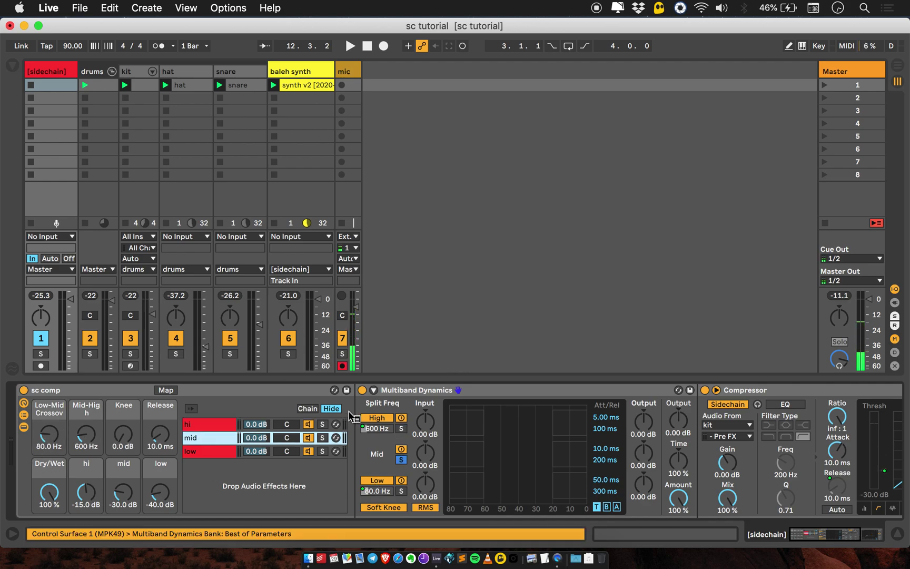
right_click(374, 429)
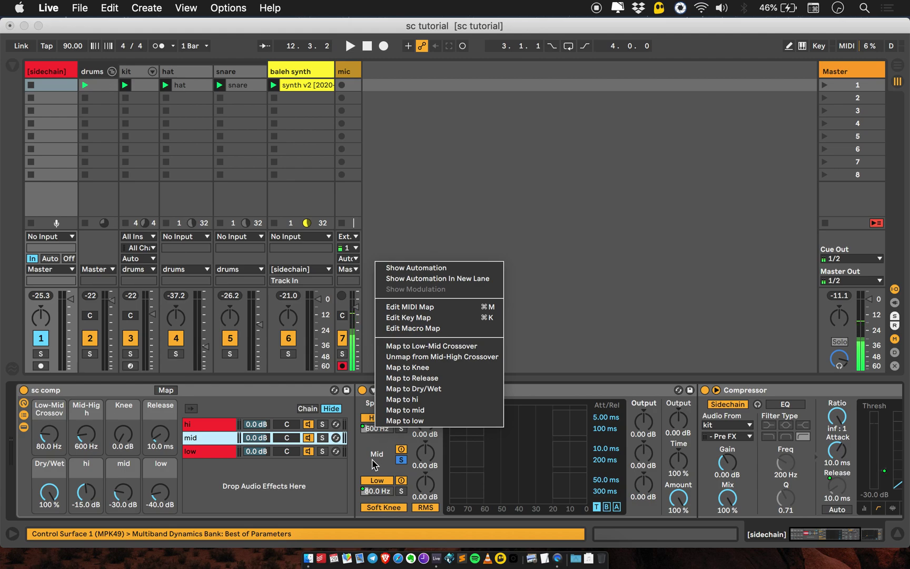
click(372, 462)
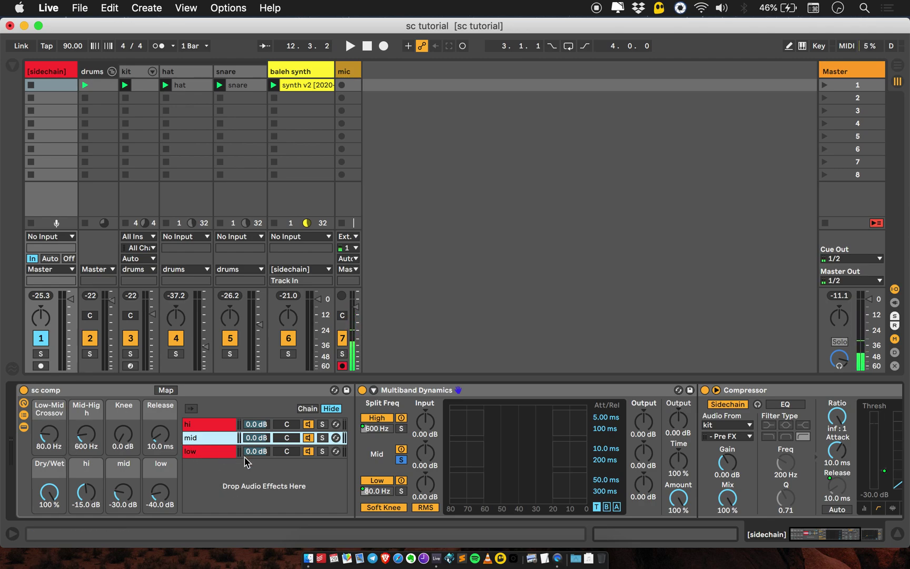
double_click(405, 391)
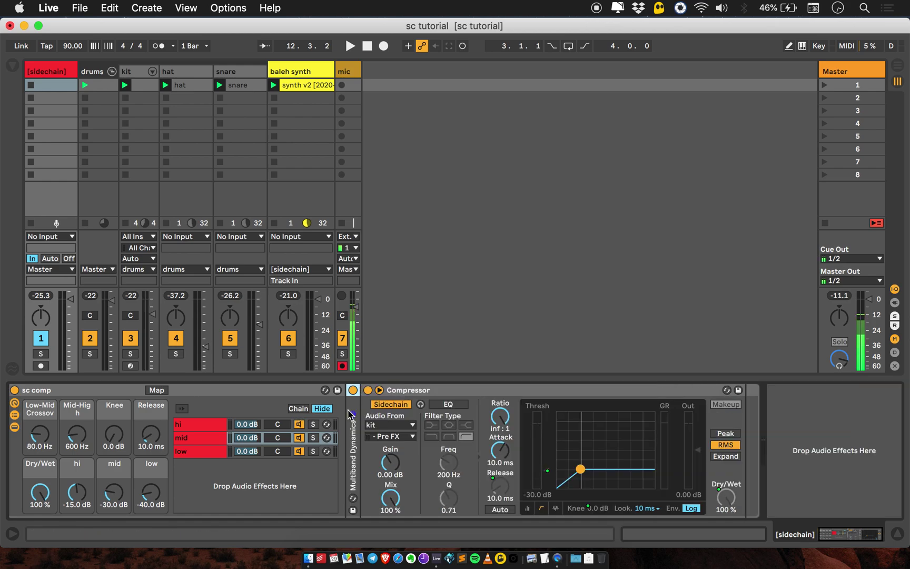
- Confirm the mid Compressor threshold follows the 'mid' macro, checking release and the low band threshold
click(408, 391)
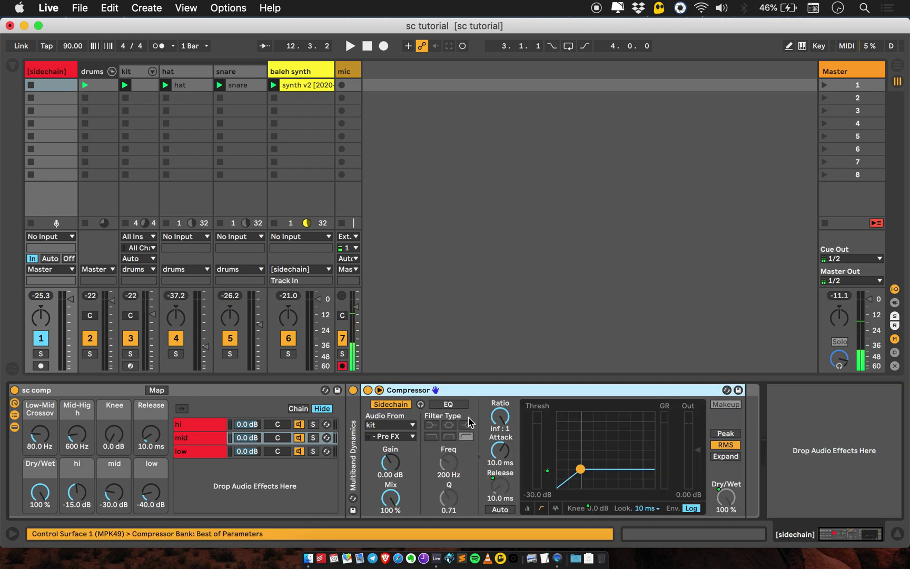
click(510, 496)
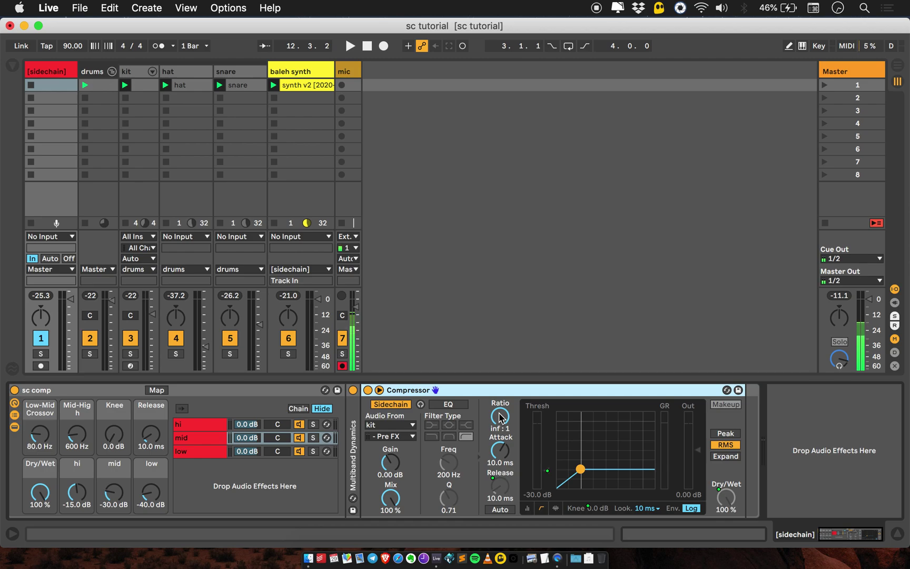
click(546, 474)
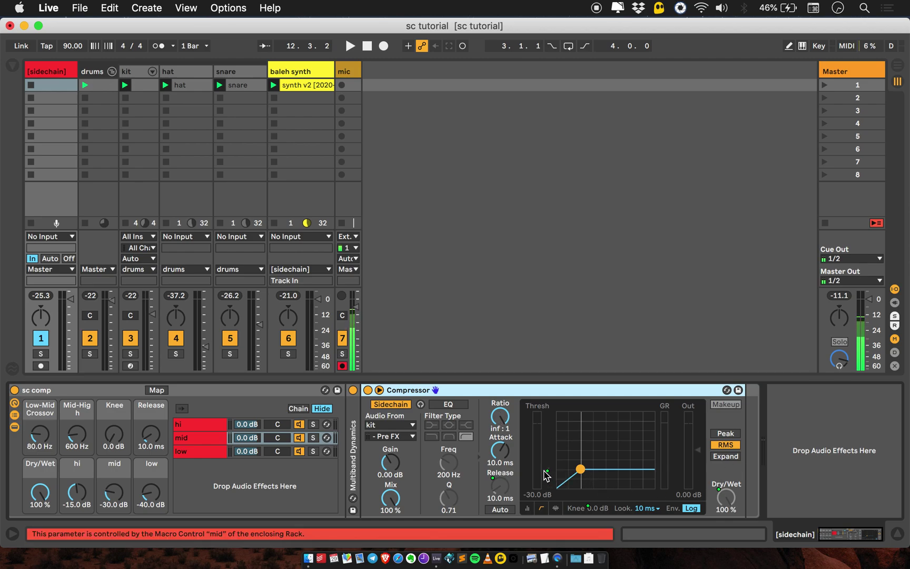
click(548, 474)
click(136, 476)
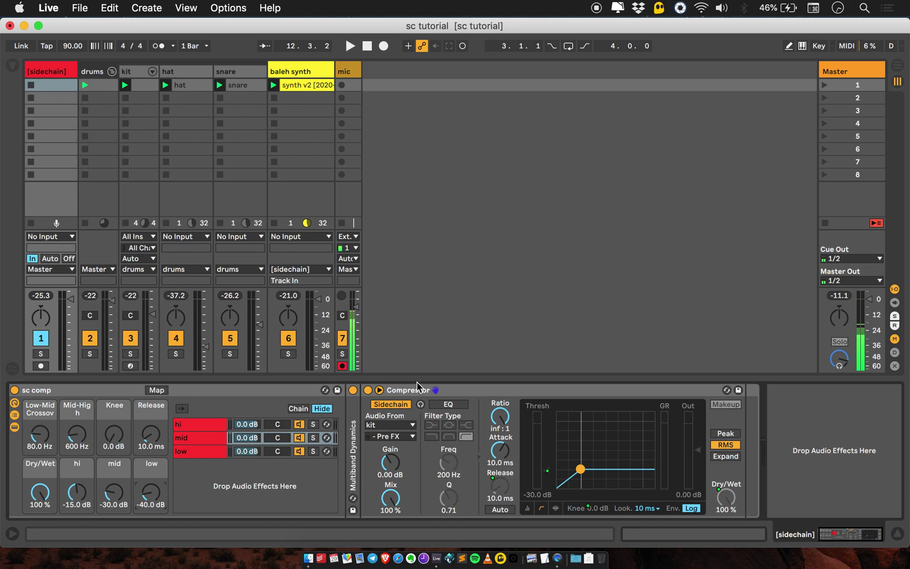
- Feed the mid compressor's sidechain from kit, 'kick | kick | trigger | Pre FX', and start playback
click(387, 433)
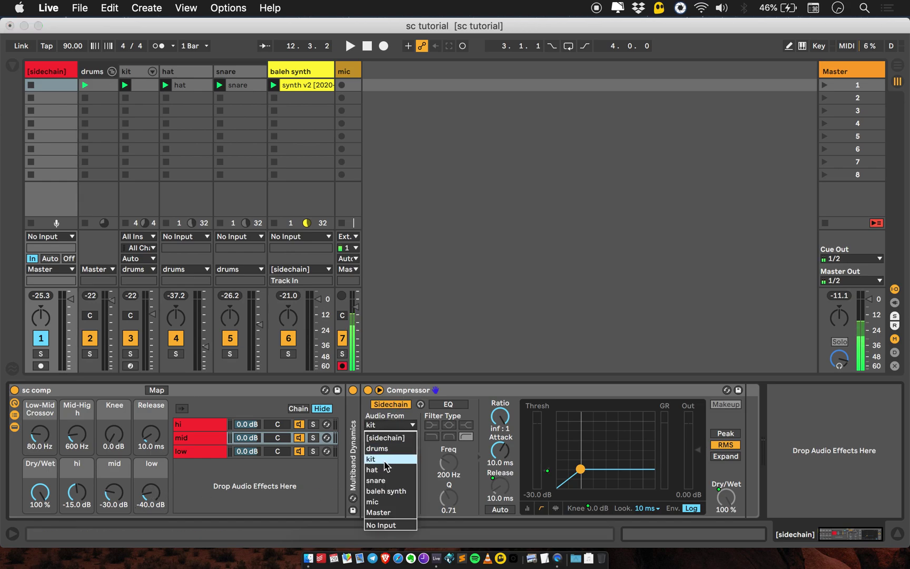
click(388, 466)
click(389, 436)
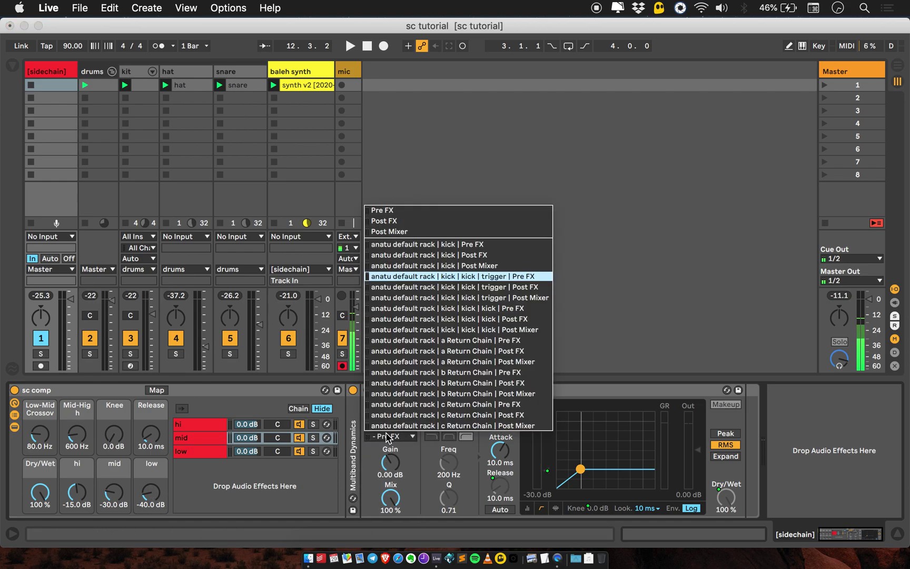
click(491, 276)
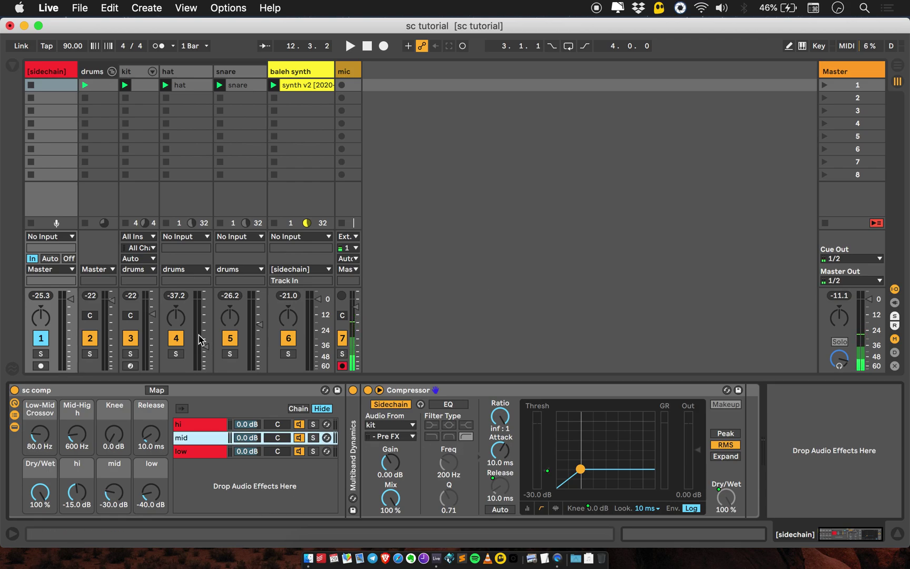
key(space)
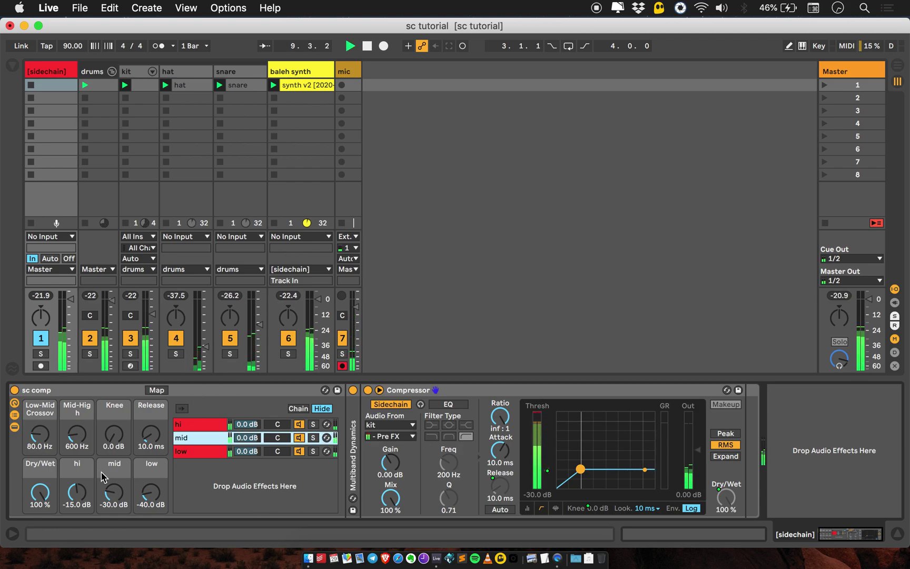
- While listening, lower the hi and mid threshold macros to -40 dB and release to 50 ms
drag(77, 493, 77, 527)
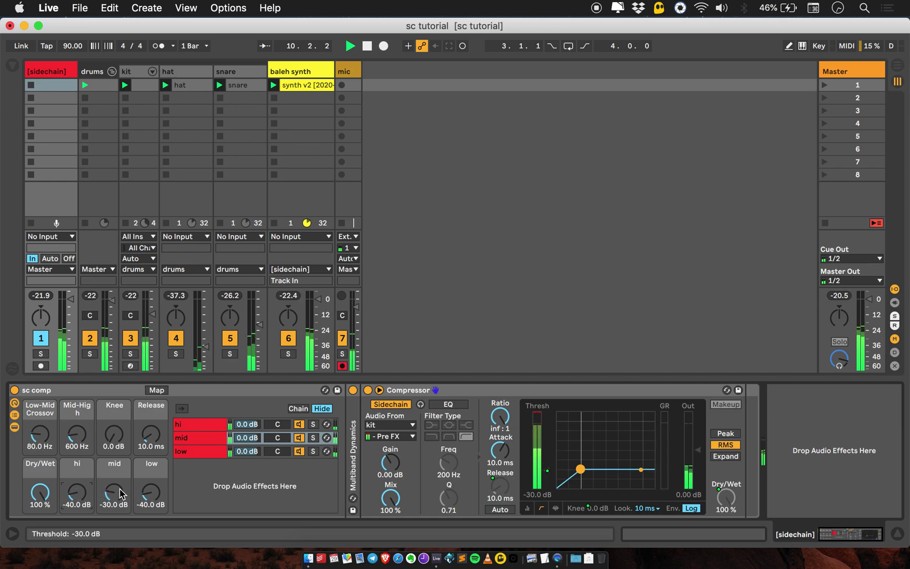
drag(121, 494, 120, 521)
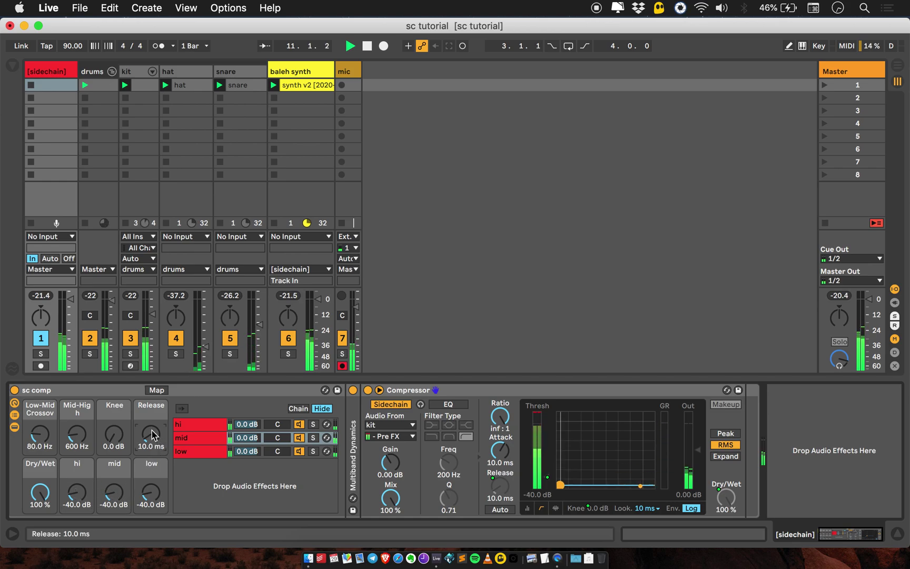
drag(152, 435, 153, 422)
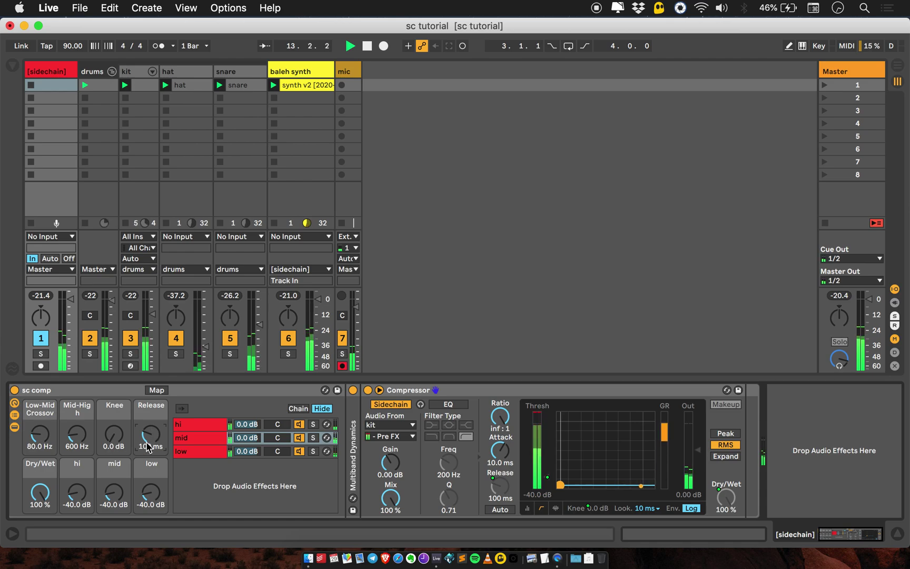
key(space)
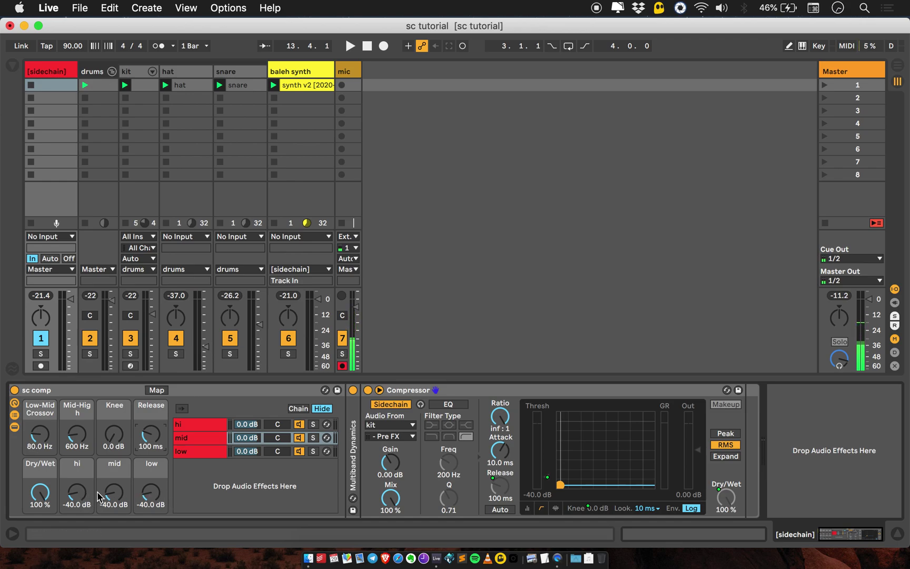
- Raise the hi threshold macro to 0 dB and mid to -20 dB, then audition the result
drag(73, 494, 114, 482)
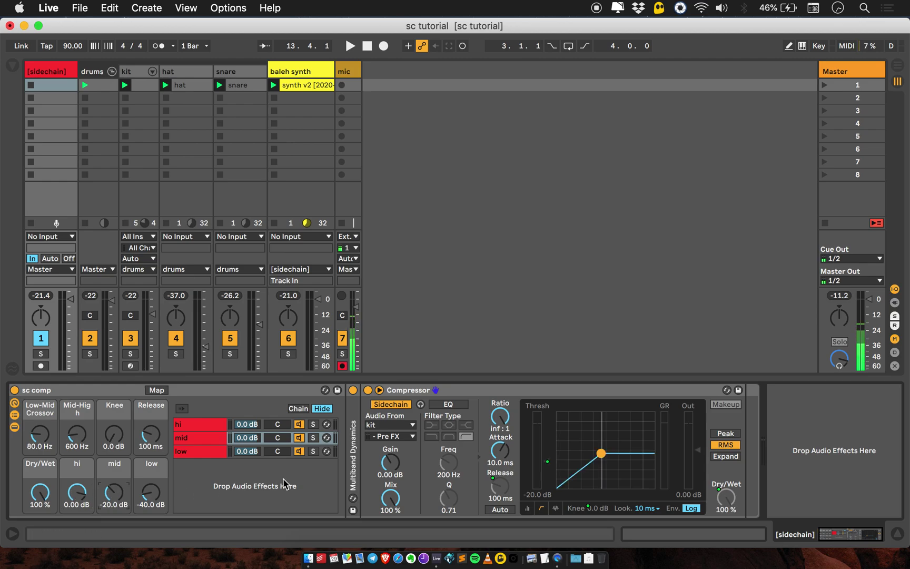
key(space)
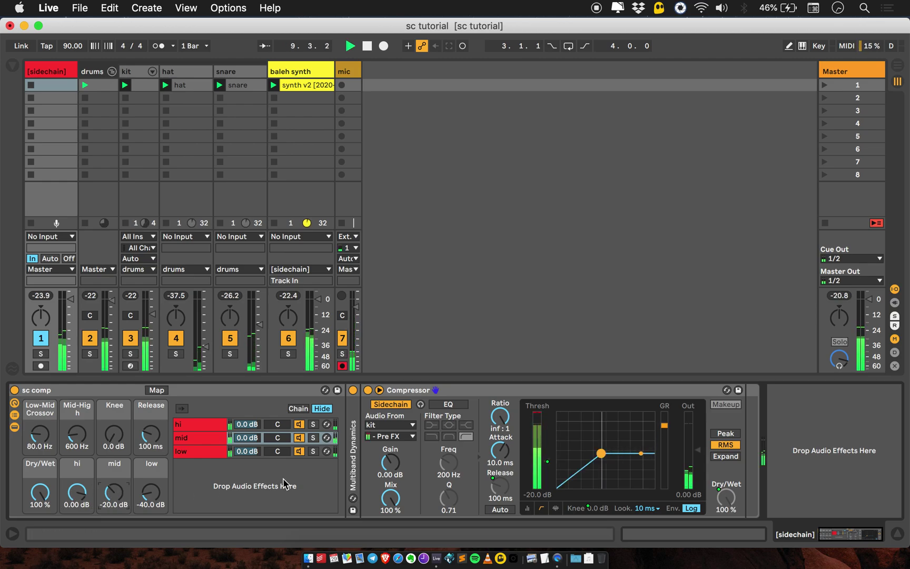
key(space)
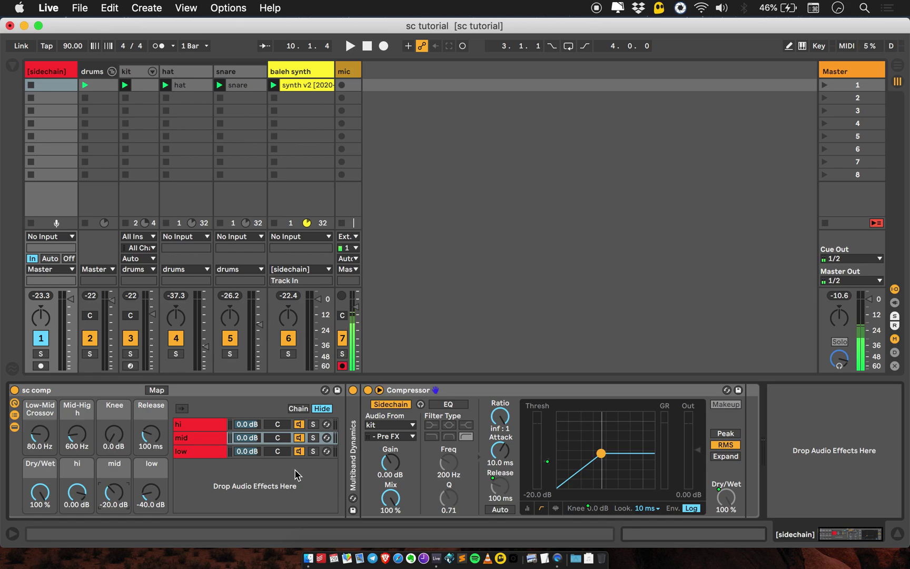
- Show the hi chain's devices in the rack with Multiband Dynamics folded
click(404, 394)
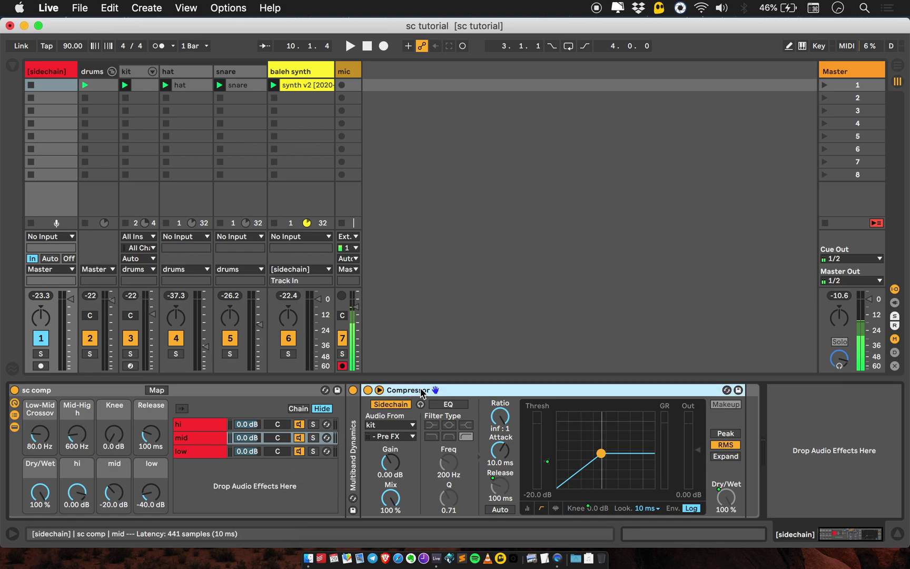
key(Up)
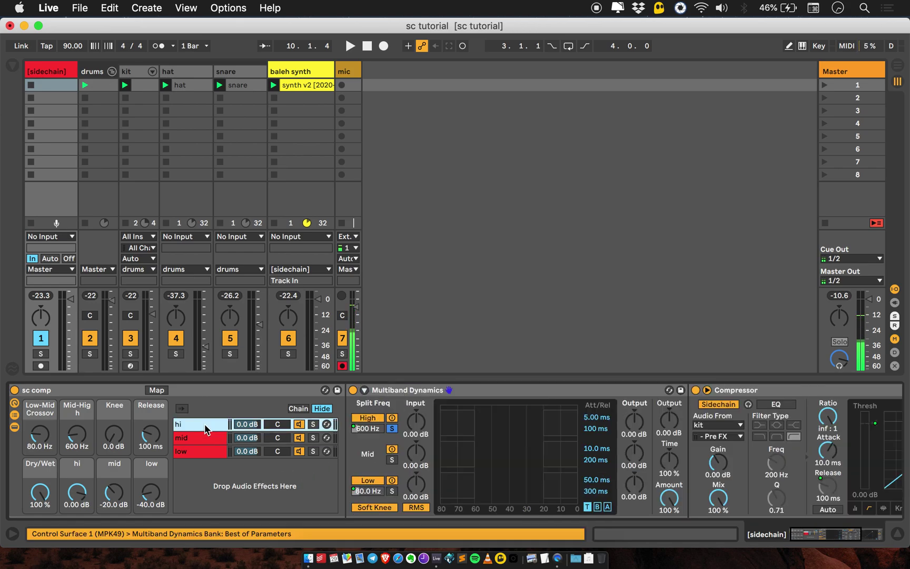
double_click(500, 389)
- Add a Max for Live Envelope Follower to the kit track before Utility
click(450, 395)
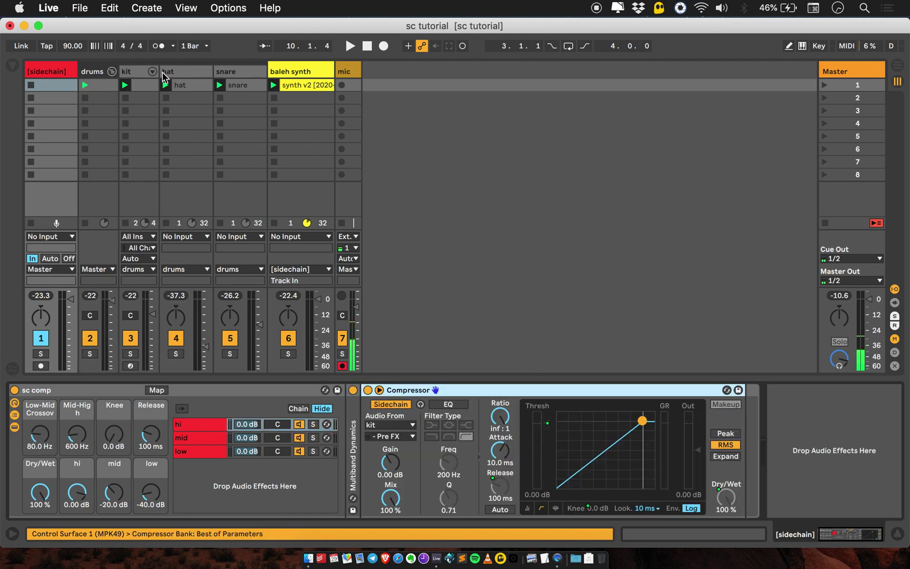
click(140, 72)
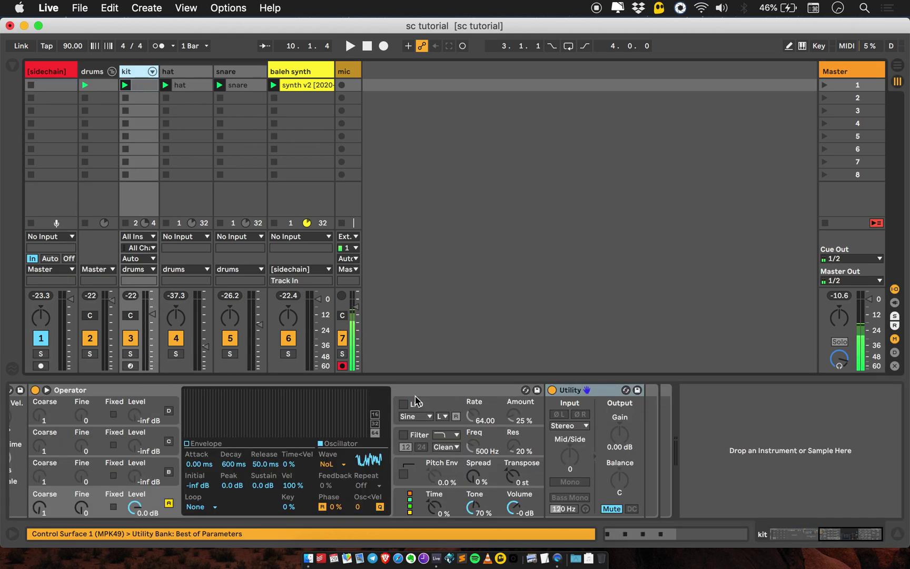
click(13, 66)
scroll(165, 241, up, 5)
scroll(165, 241, up, 2)
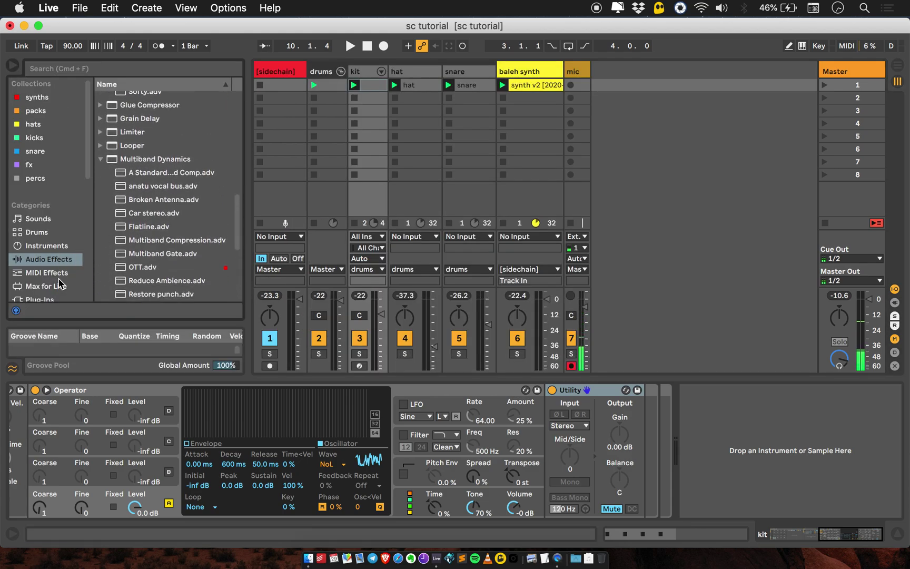
click(46, 286)
drag(156, 196, 575, 419)
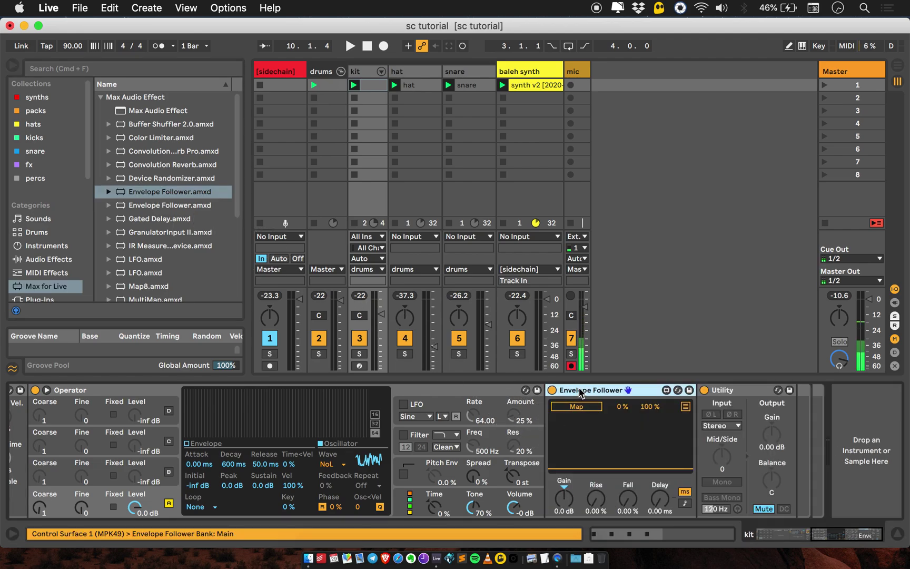
- Group the Envelope Follower into an Audio Effect Rack and duplicate its chain
right_click(581, 391)
click(606, 475)
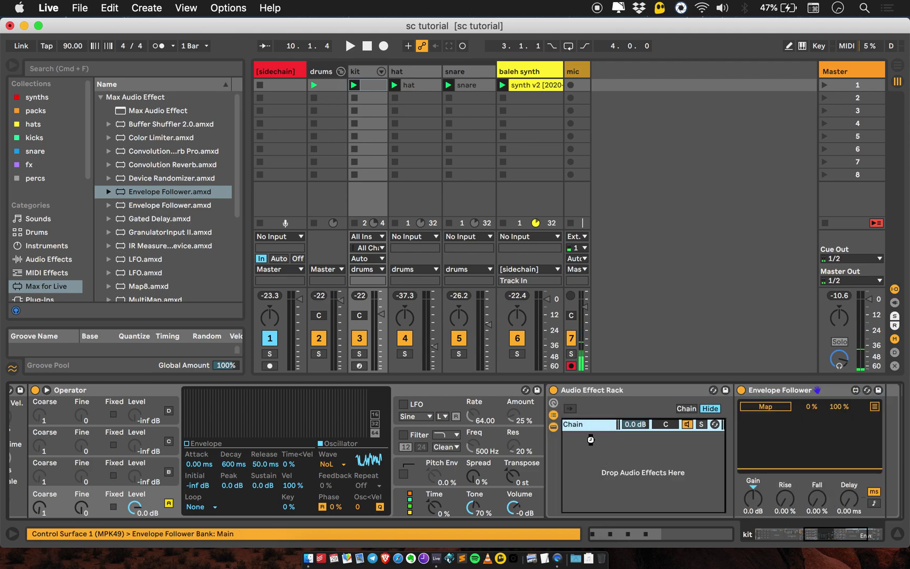
key(super+d)
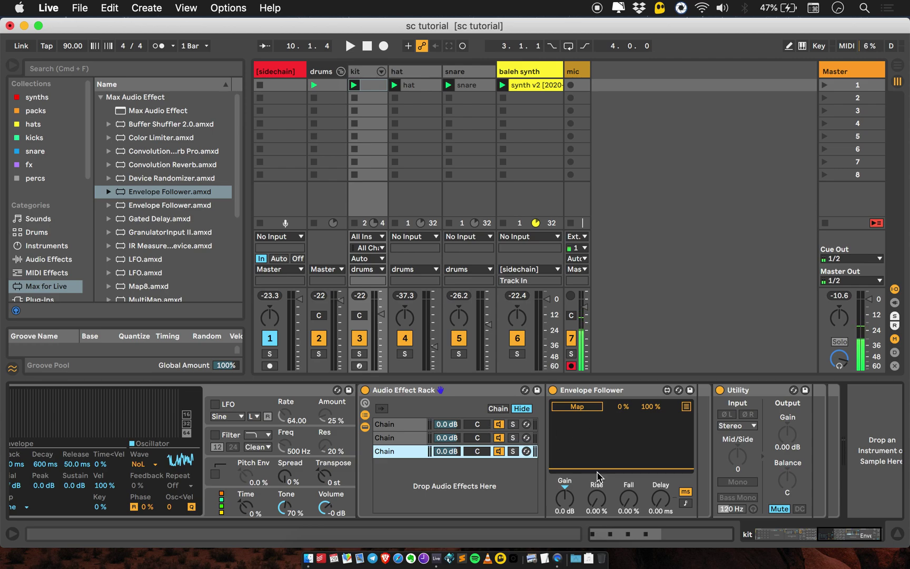
- Map the Fall knob of each of the three chains' Envelope Followers to the Fall macro
right_click(633, 500)
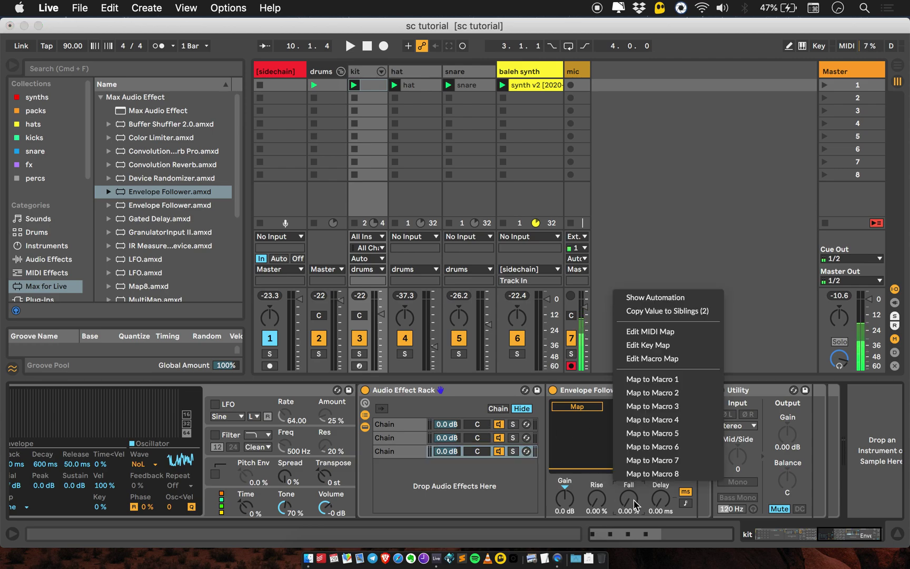
click(647, 379)
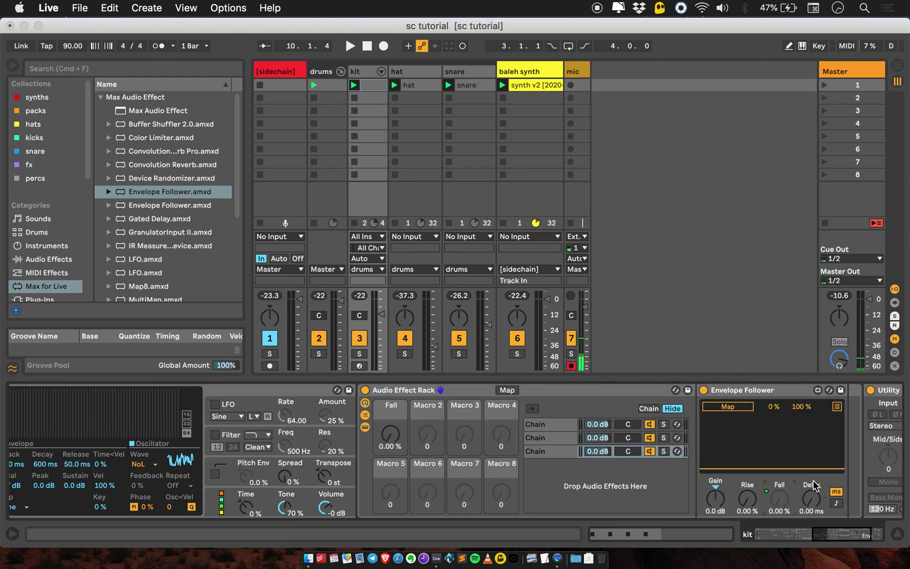
click(549, 439)
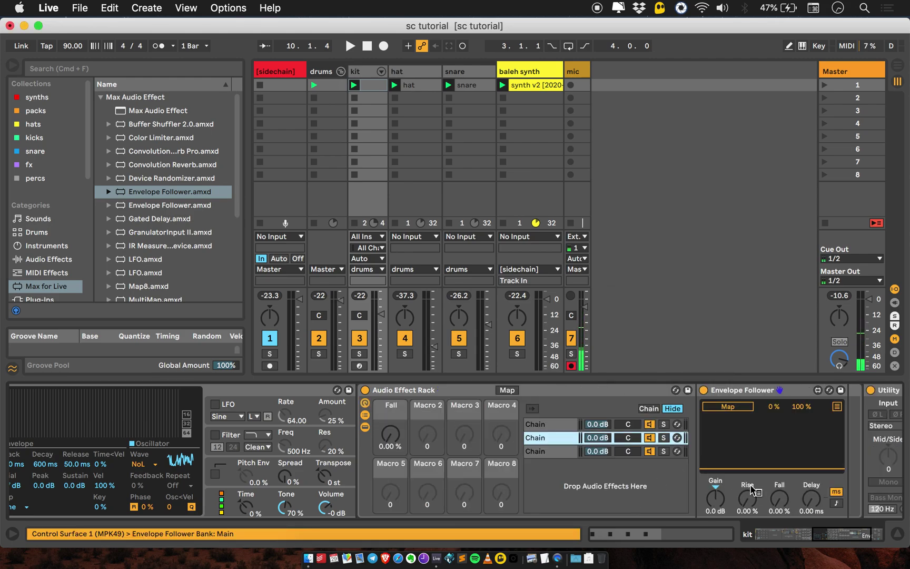
right_click(783, 499)
click(809, 379)
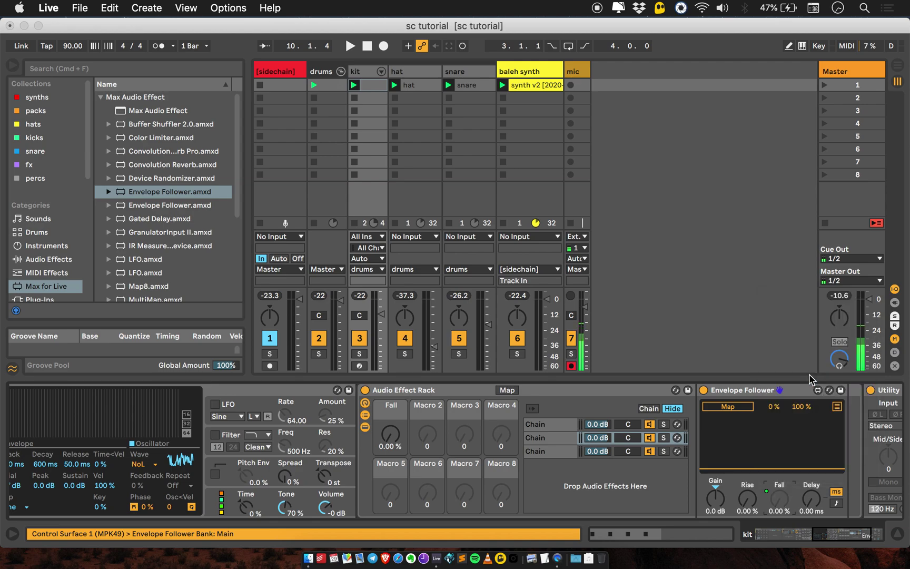
click(551, 424)
right_click(786, 498)
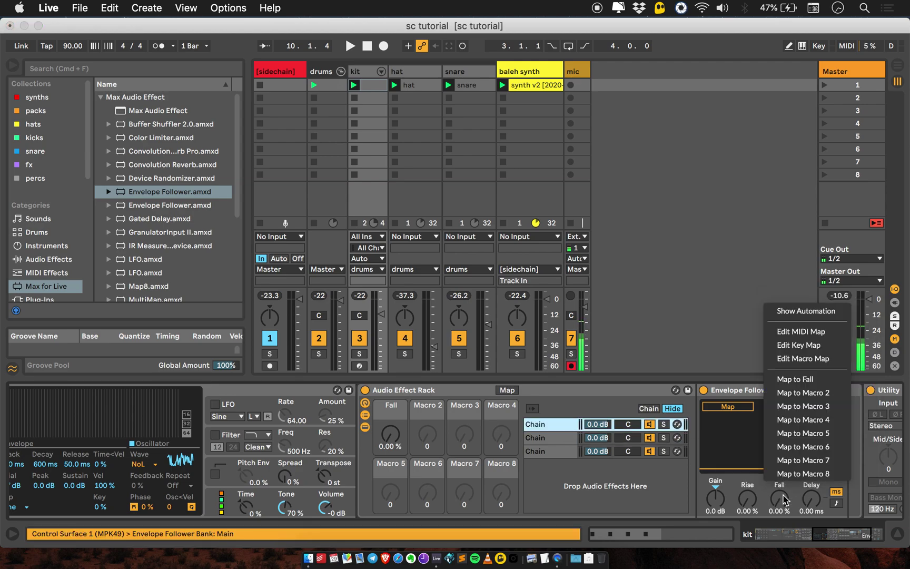
click(809, 380)
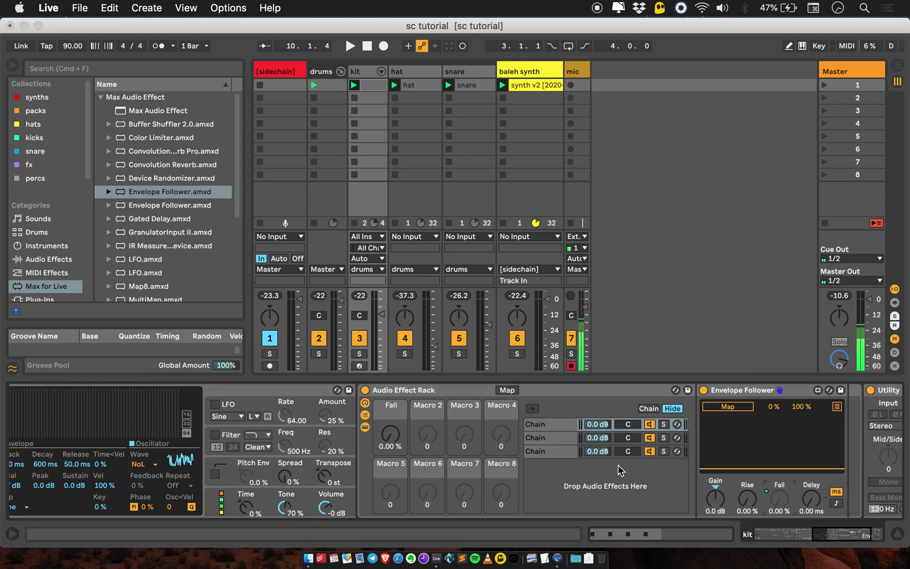